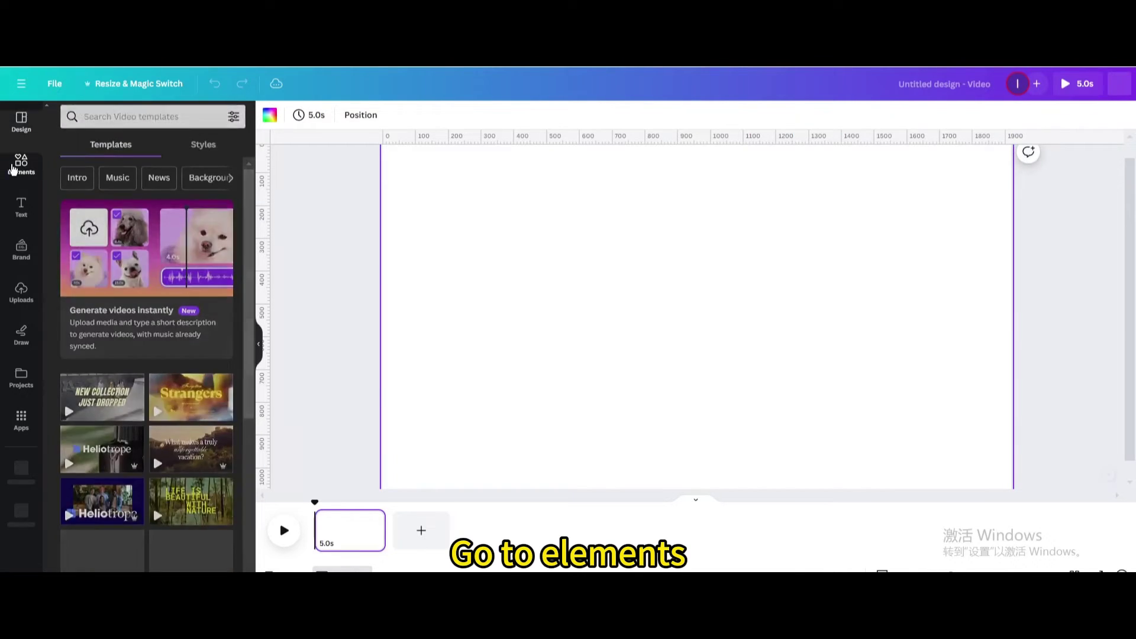
Add the textured dark-blue world map photo from a 'world map' Photos search.
{"action": "left_click", "coordinate": [22, 163]}
{"action": "left_click", "coordinate": [126, 171]}
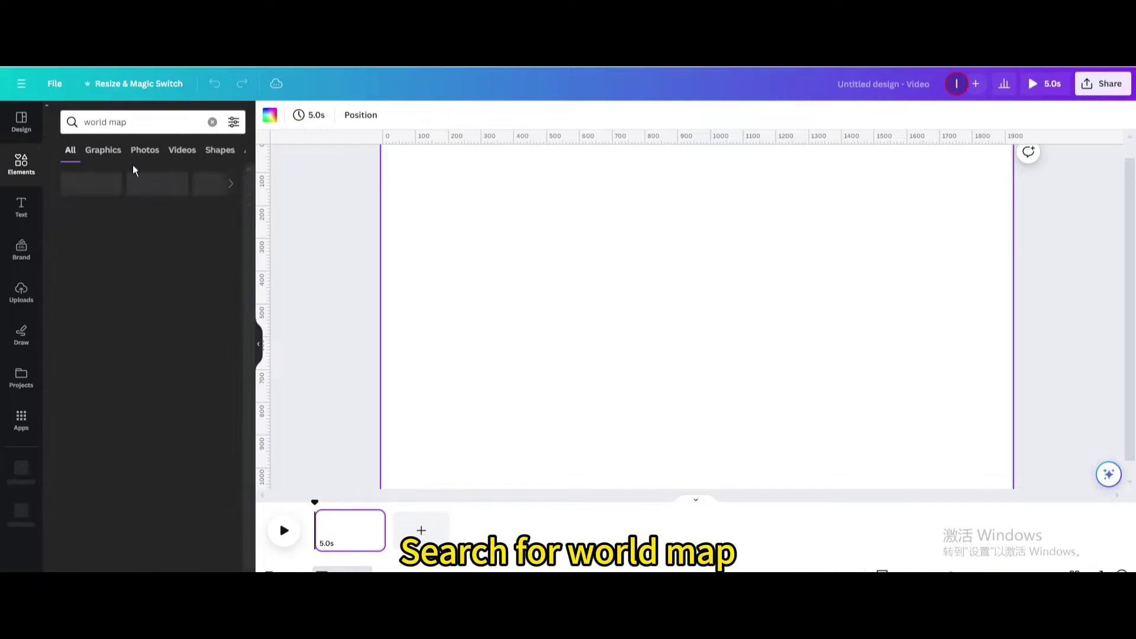
{"action": "left_click", "coordinate": [144, 149]}
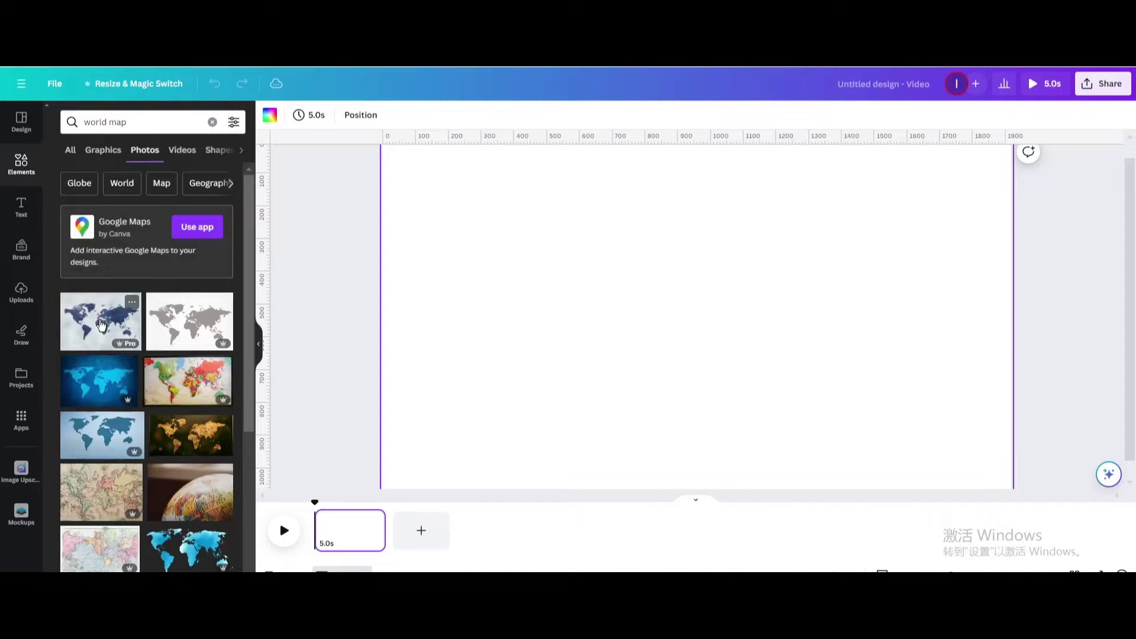
{"action": "left_click", "coordinate": [121, 320]}
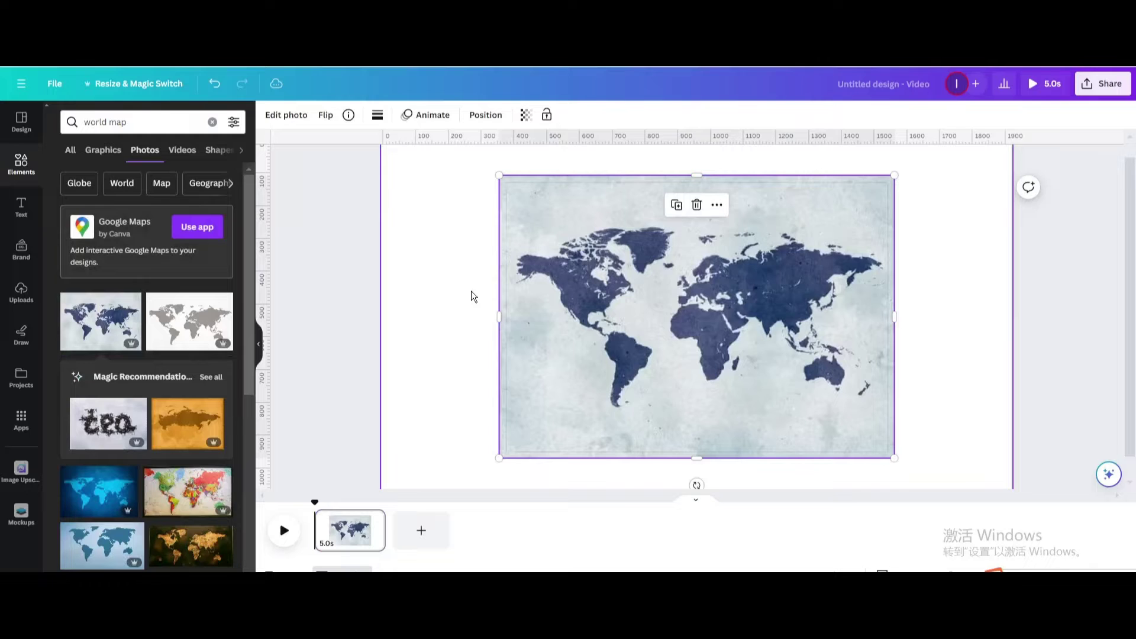
Position and resize the world map photo so it covers the whole page.
{"action": "scroll", "coordinate": [471, 290], "scroll_direction": "down", "scroll_amount": 1}
{"action": "left_click_drag", "start_coordinate": [553, 296], "coordinate": [453, 265]}
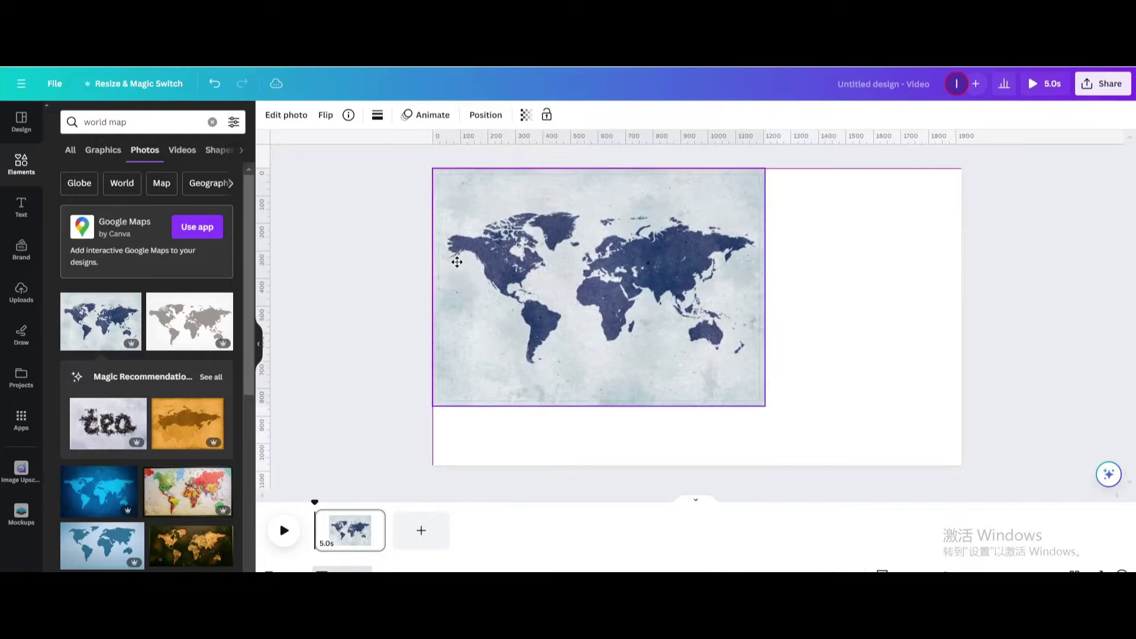
{"action": "left_click_drag", "start_coordinate": [766, 406], "coordinate": [1000, 501]}
{"action": "left_click_drag", "start_coordinate": [750, 396], "coordinate": [753, 344]}
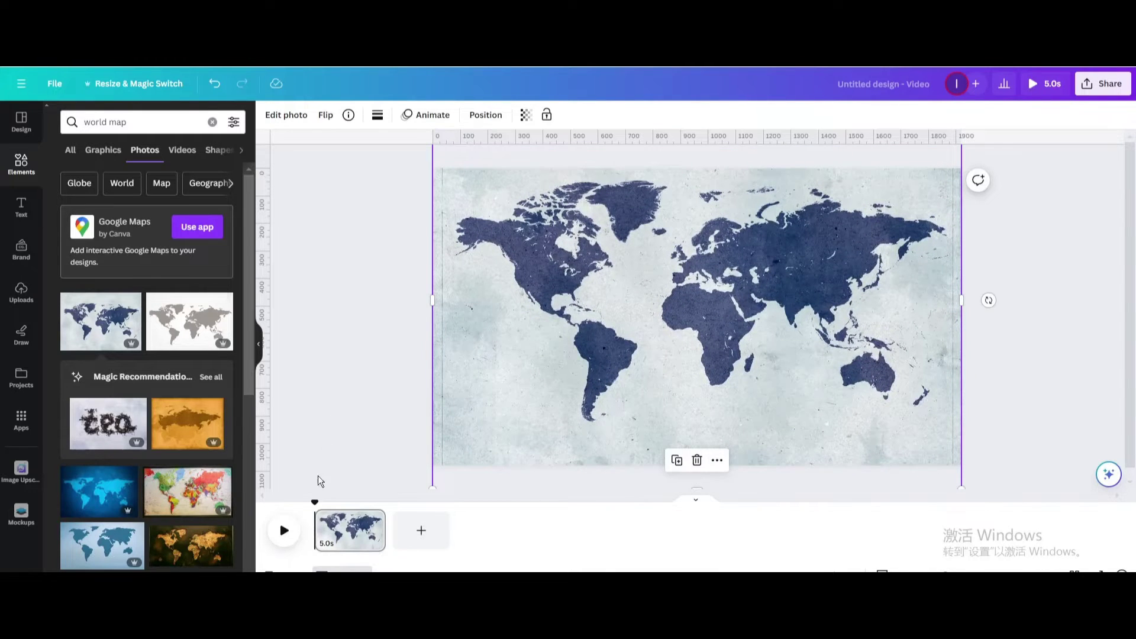
Duplicate the map page and add the red patterned China graphic from a 'china' Graphics search.
{"action": "left_click", "coordinate": [373, 520]}
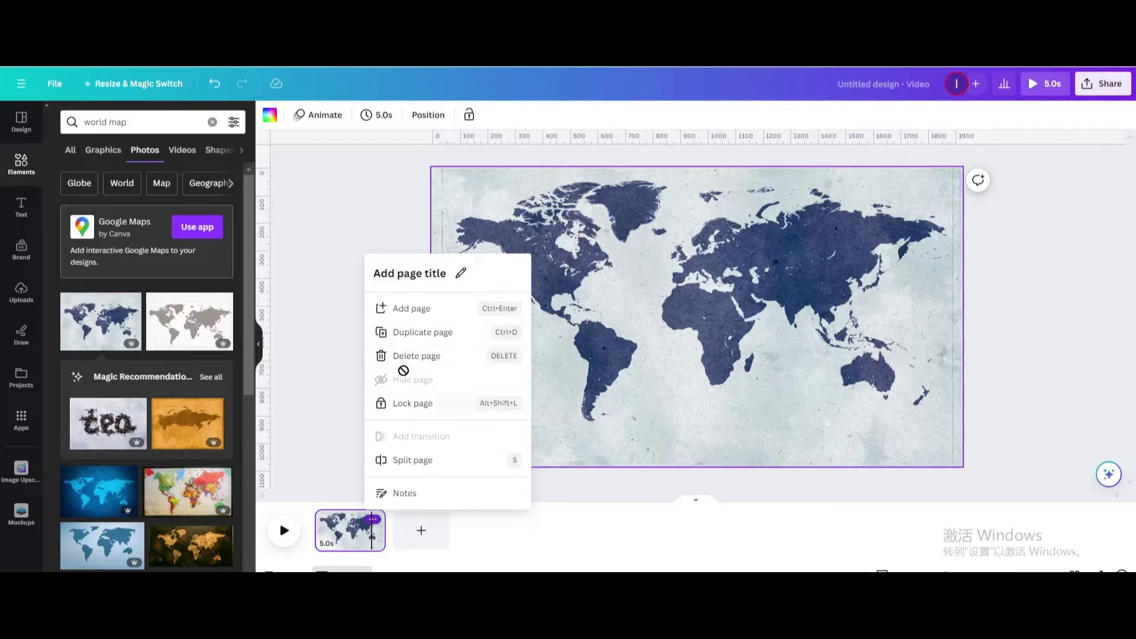
{"action": "left_click", "coordinate": [415, 332]}
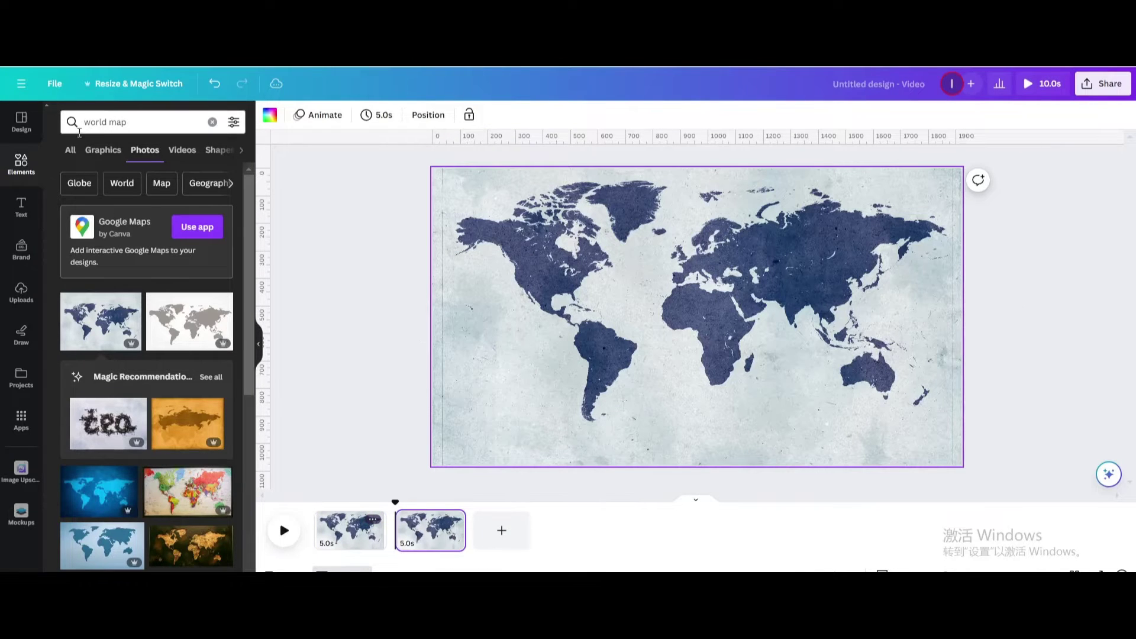
{"action": "left_click", "coordinate": [213, 123]}
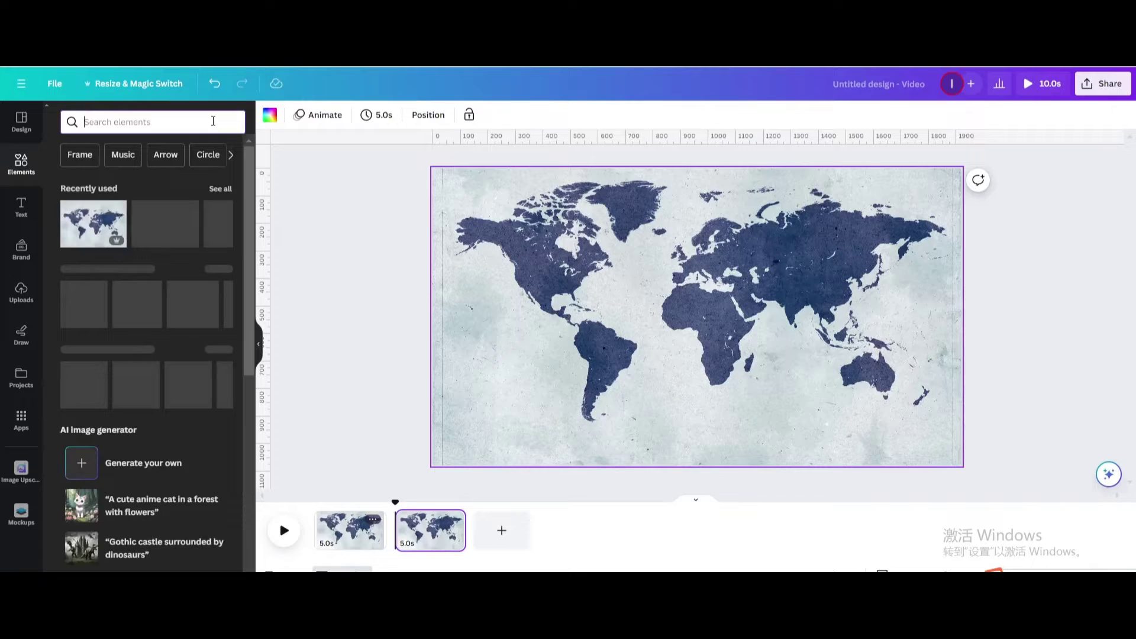
{"action": "type", "text": "c"}
{"action": "left_click", "coordinate": [136, 304]}
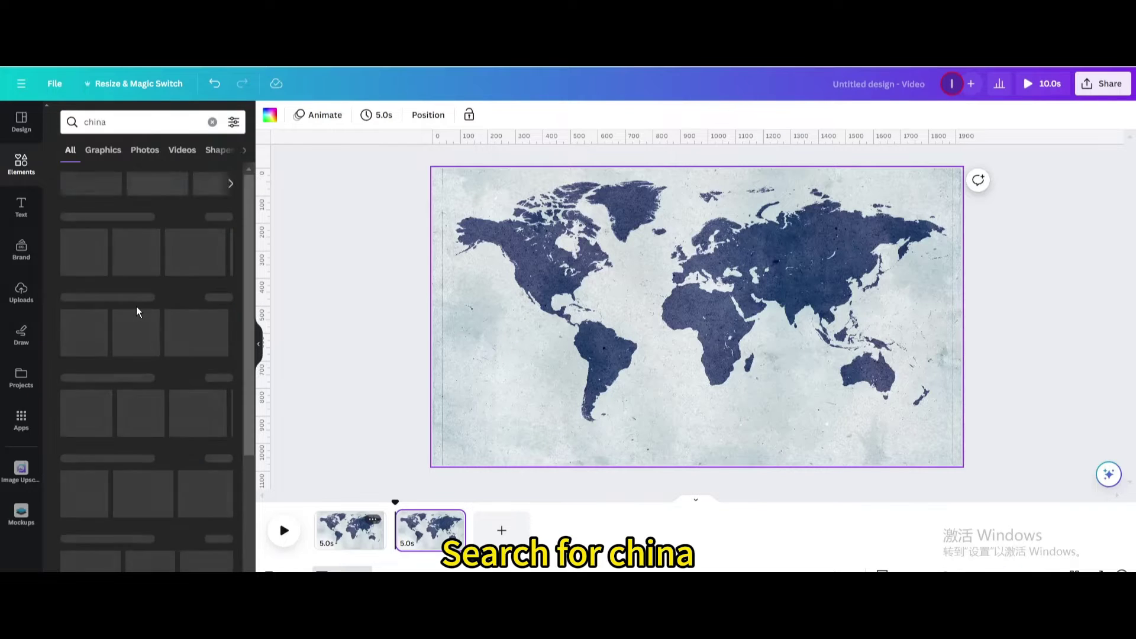
{"action": "left_click", "coordinate": [106, 154]}
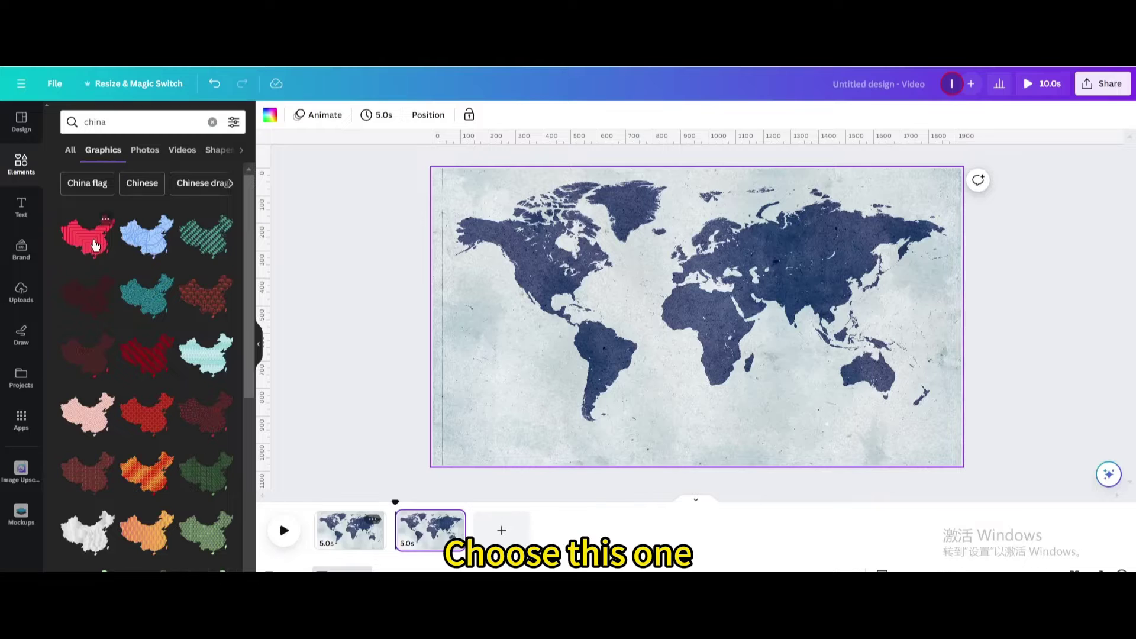
{"action": "left_click", "coordinate": [87, 236]}
Shrink the China graphic and place it over China on the map.
{"action": "left_click_drag", "start_coordinate": [774, 256], "coordinate": [706, 312]}
{"action": "left_click_drag", "start_coordinate": [677, 352], "coordinate": [857, 291]}
{"action": "scroll", "coordinate": [841, 281], "scroll_direction": "up", "scroll_amount": 2}
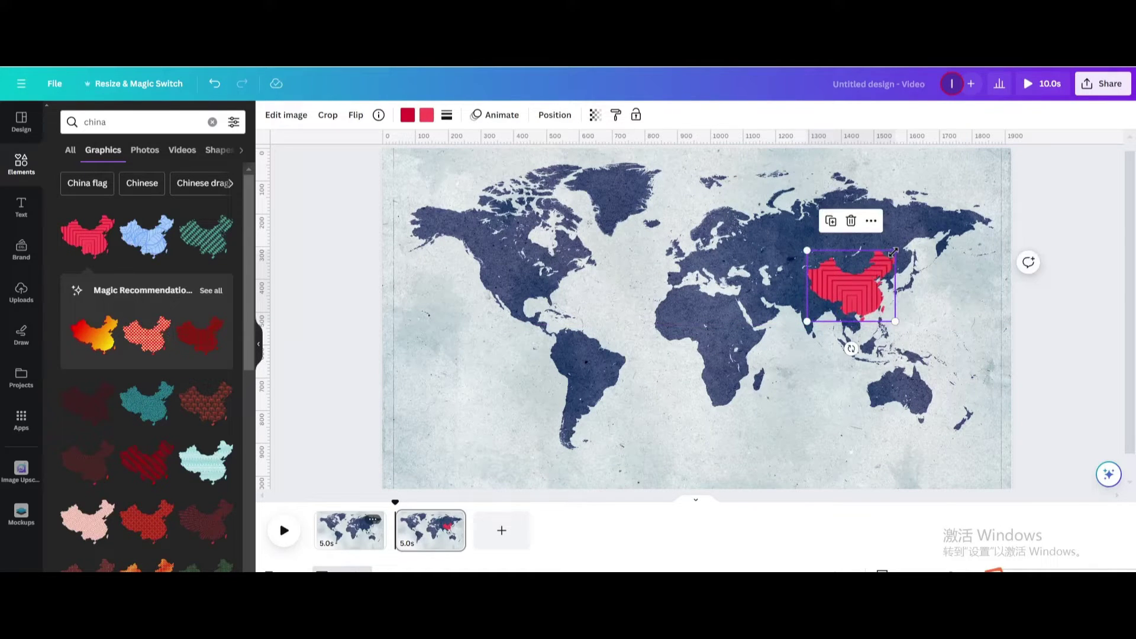
{"action": "left_click_drag", "start_coordinate": [892, 252], "coordinate": [889, 255]}
{"action": "left_click_drag", "start_coordinate": [865, 300], "coordinate": [865, 299]}
{"action": "scroll", "coordinate": [669, 336], "scroll_direction": "down", "scroll_amount": 3}
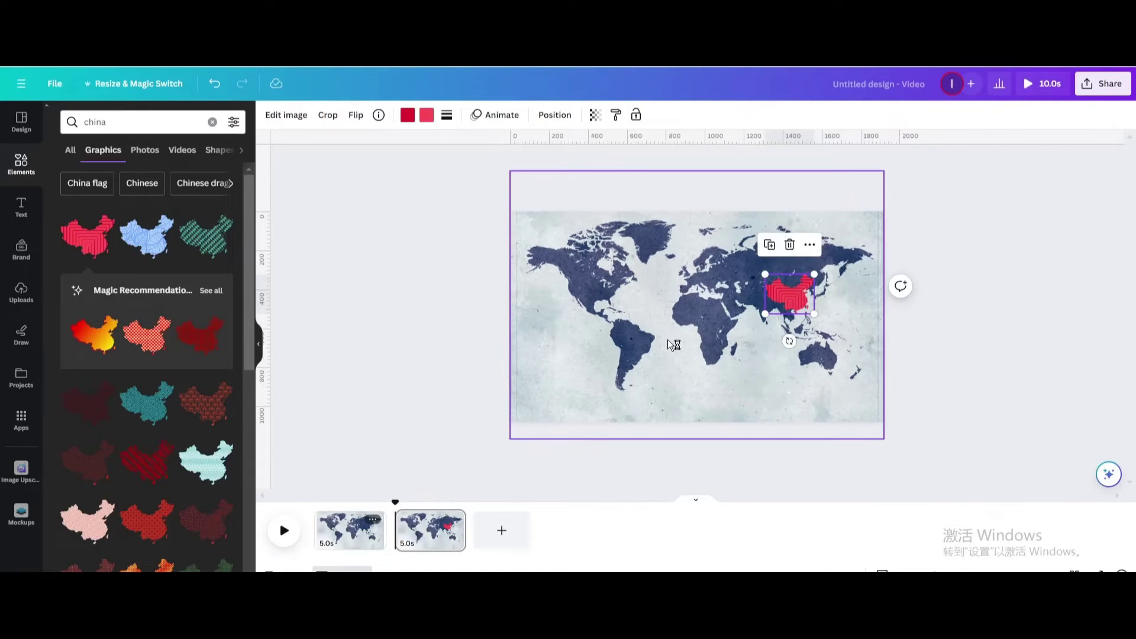
Set page 2's China graphic to transparency 0 and duplicate the page.
{"action": "left_click", "coordinate": [595, 115]}
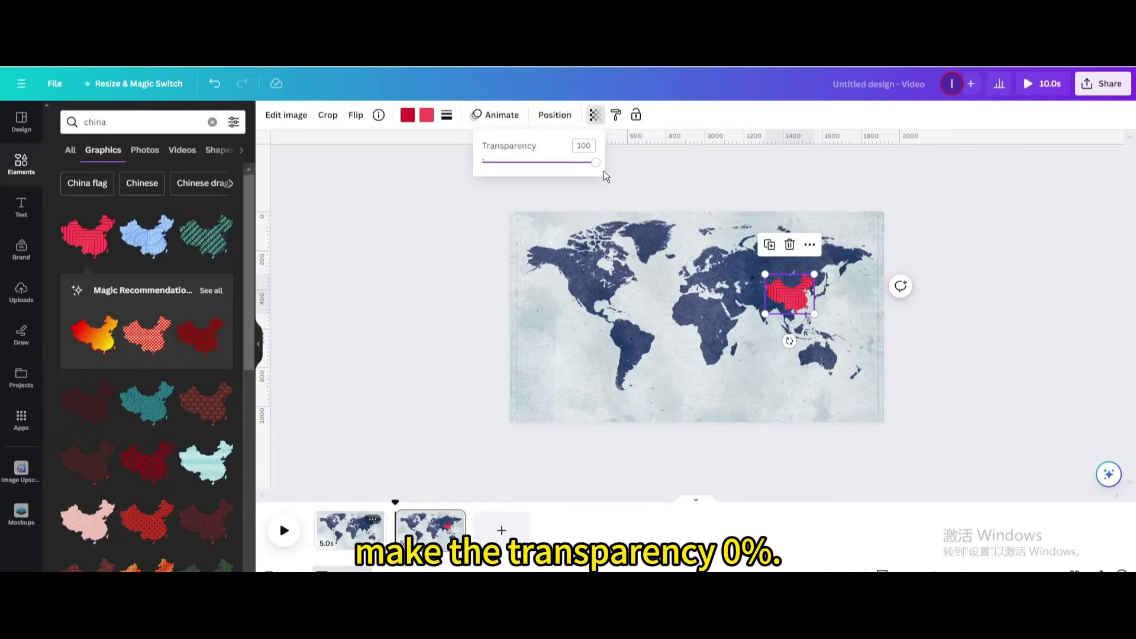
{"action": "left_click_drag", "start_coordinate": [598, 164], "coordinate": [486, 168]}
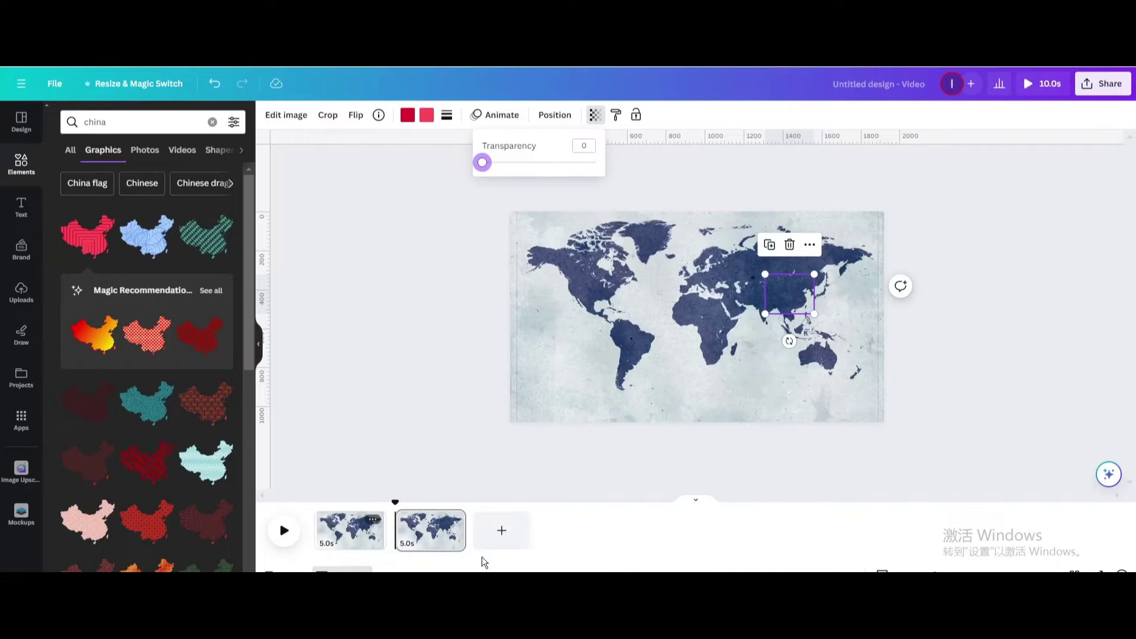
{"action": "left_click", "coordinate": [454, 519]}
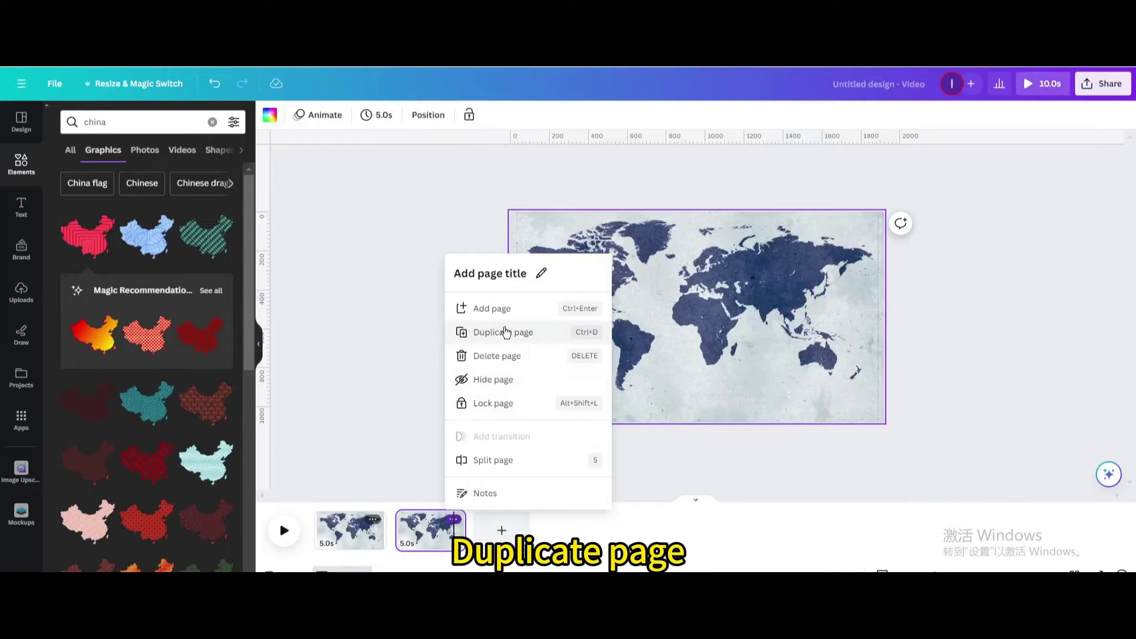
{"action": "left_click", "coordinate": [504, 331]}
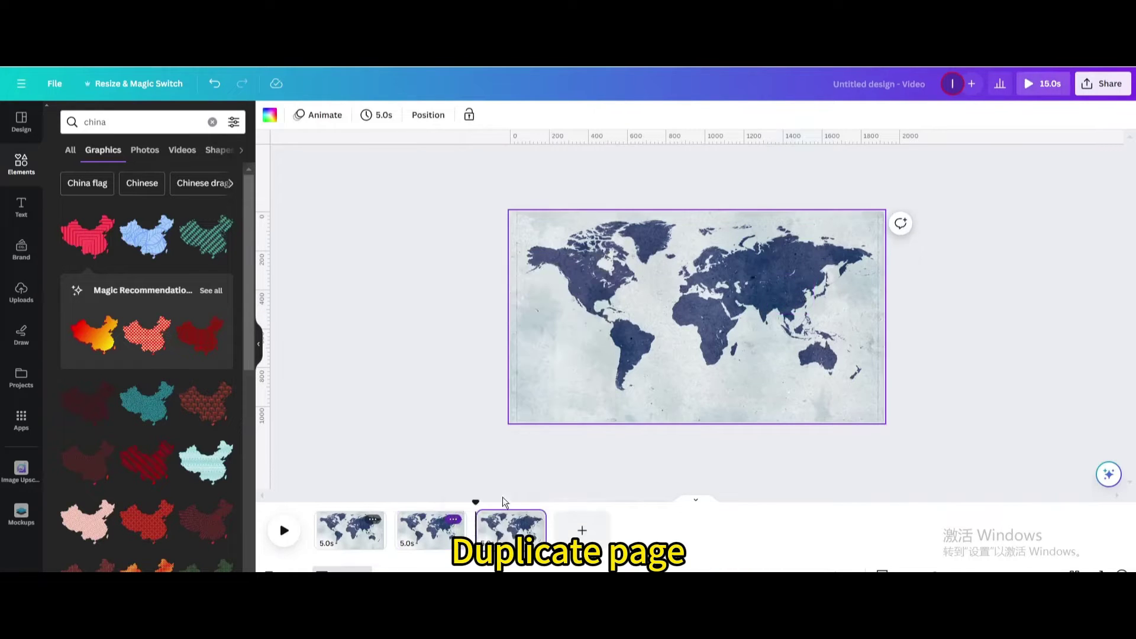
On page 3, restore the China graphic's transparency to 100.
{"action": "left_click", "coordinate": [797, 307]}
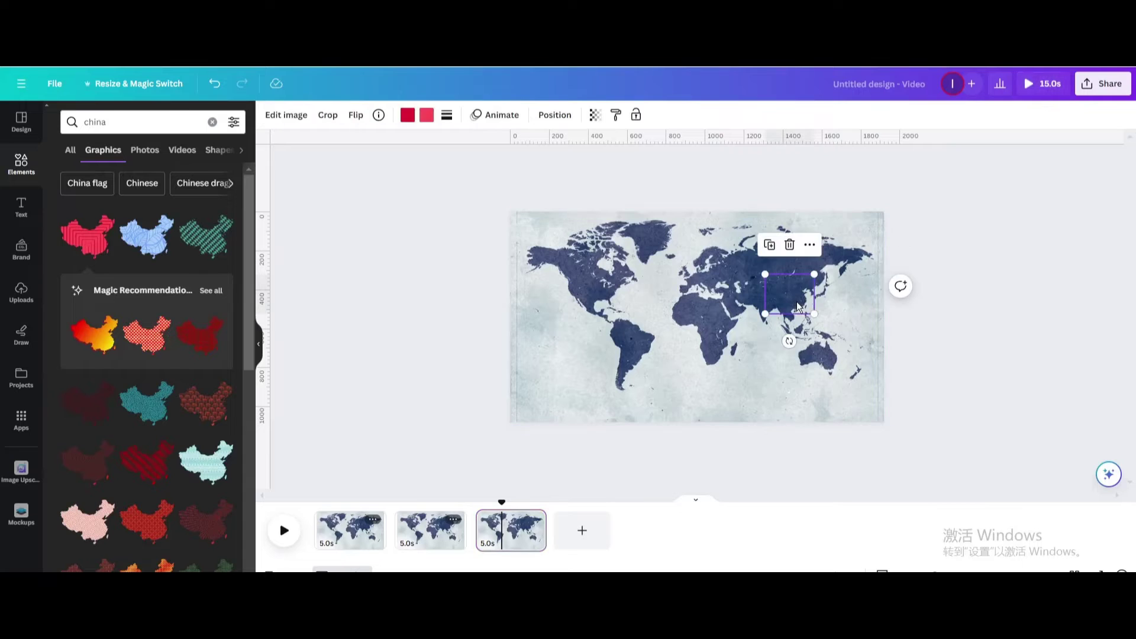
{"action": "left_click", "coordinate": [594, 115]}
{"action": "left_click_drag", "start_coordinate": [487, 168], "coordinate": [615, 185]}
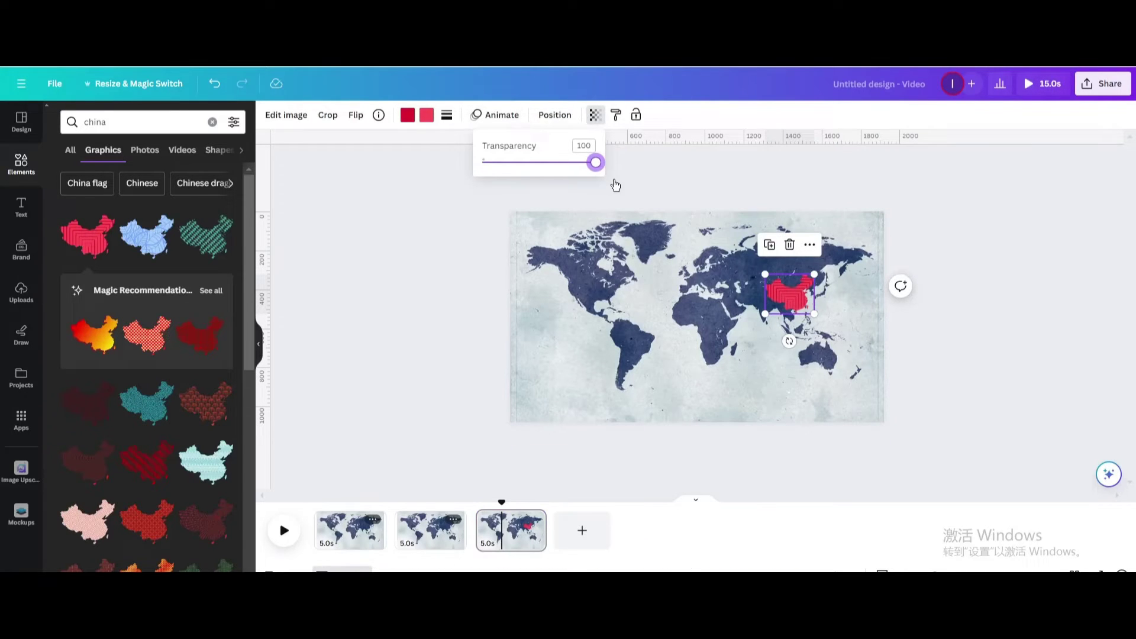
Duplicate page 3, then enlarge the China shape and move it toward the page centre.
{"action": "left_click", "coordinate": [534, 519]}
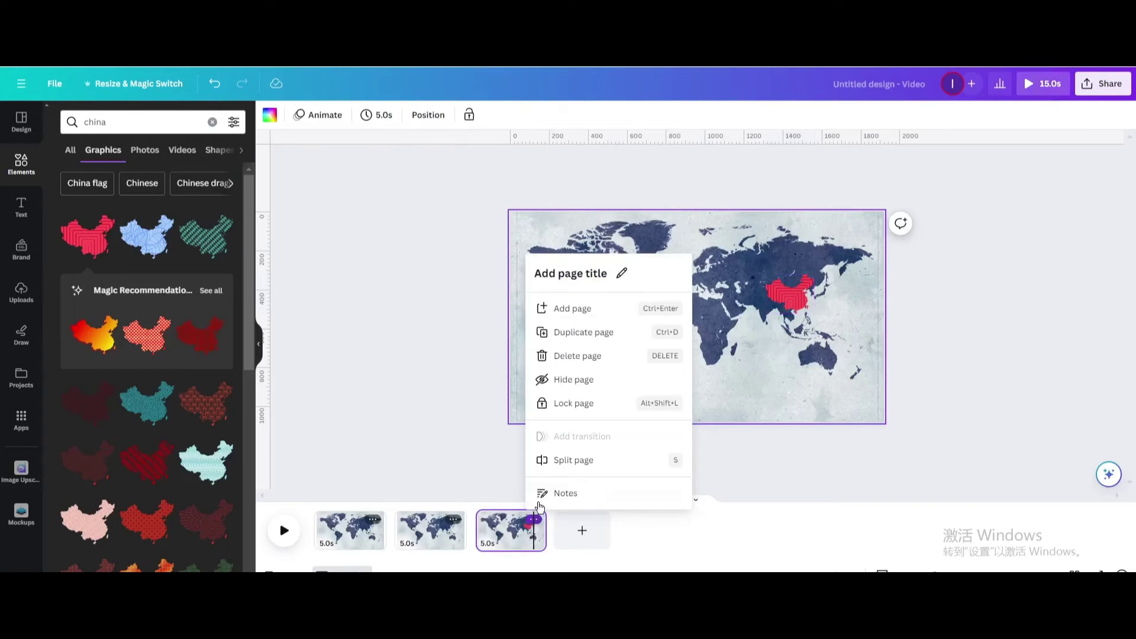
{"action": "left_click", "coordinate": [573, 334]}
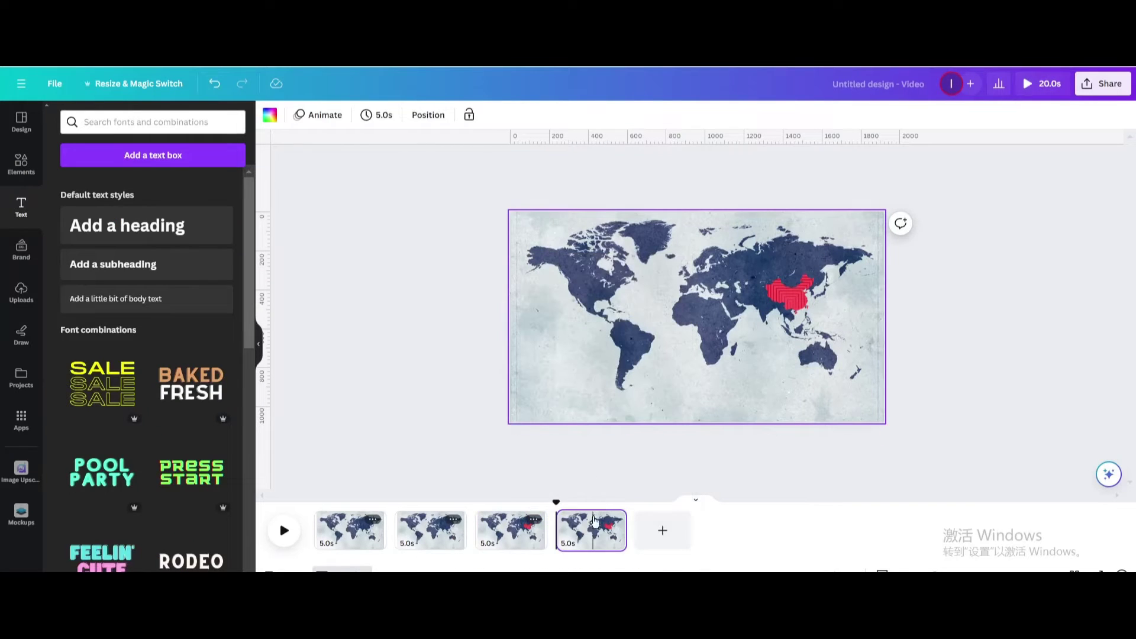
{"action": "left_click", "coordinate": [793, 296]}
{"action": "left_click_drag", "start_coordinate": [765, 314], "coordinate": [669, 392]}
{"action": "left_click_drag", "start_coordinate": [734, 326], "coordinate": [691, 310]}
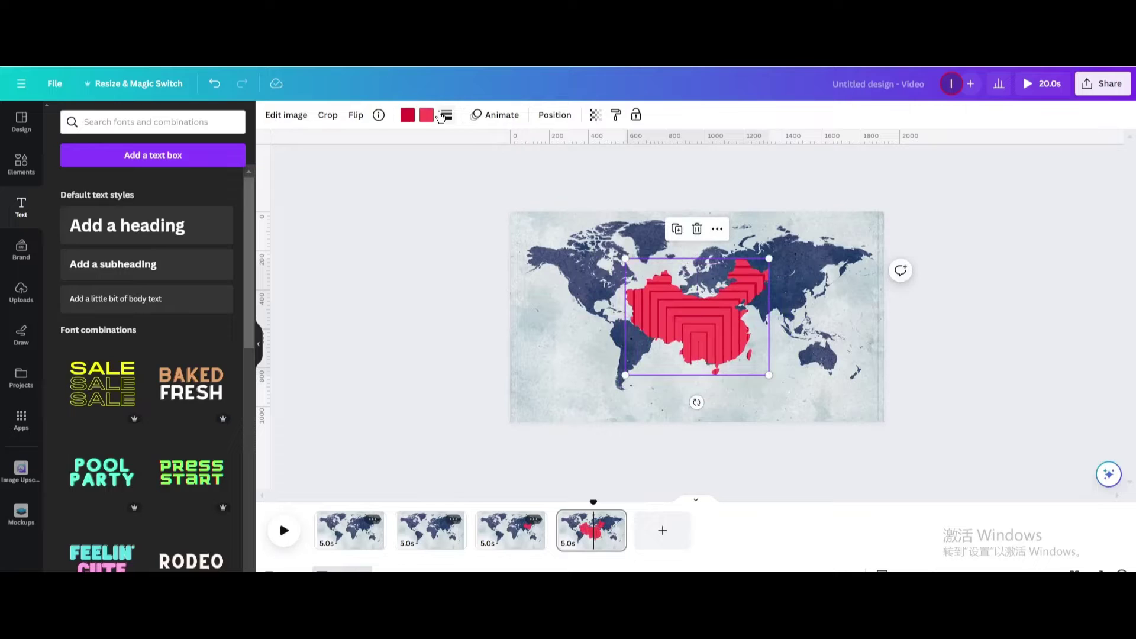
Recolour both parts of the China shape to the map's dark blue using the eyedropper.
{"action": "left_click", "coordinate": [407, 116]}
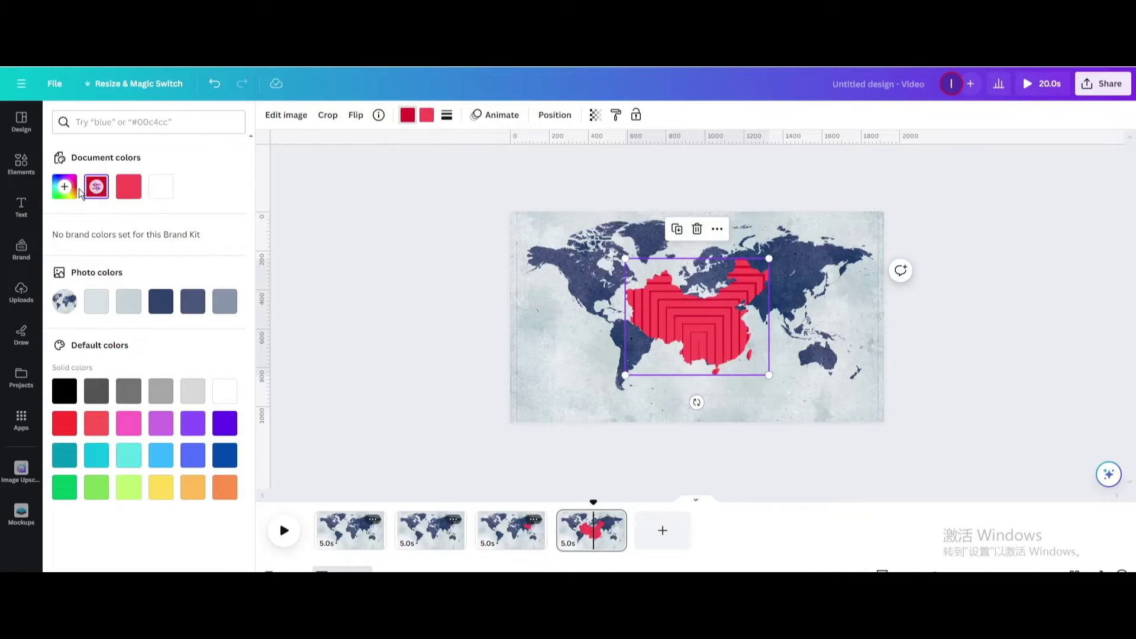
{"action": "left_click", "coordinate": [65, 187]}
{"action": "left_click", "coordinate": [215, 308]}
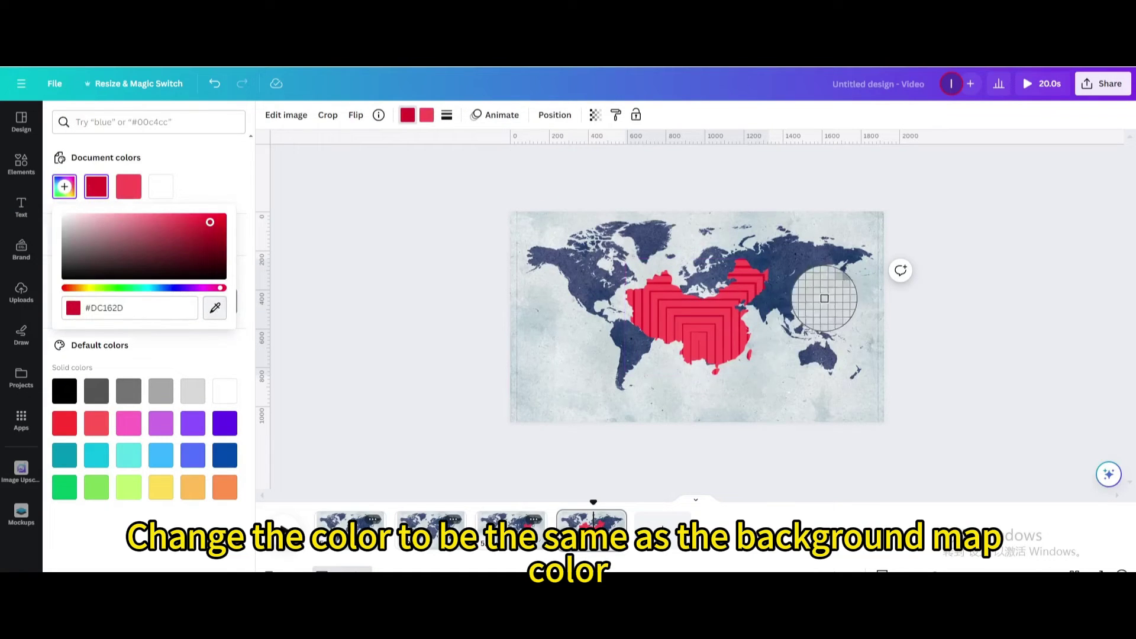
{"action": "left_click", "coordinate": [796, 291]}
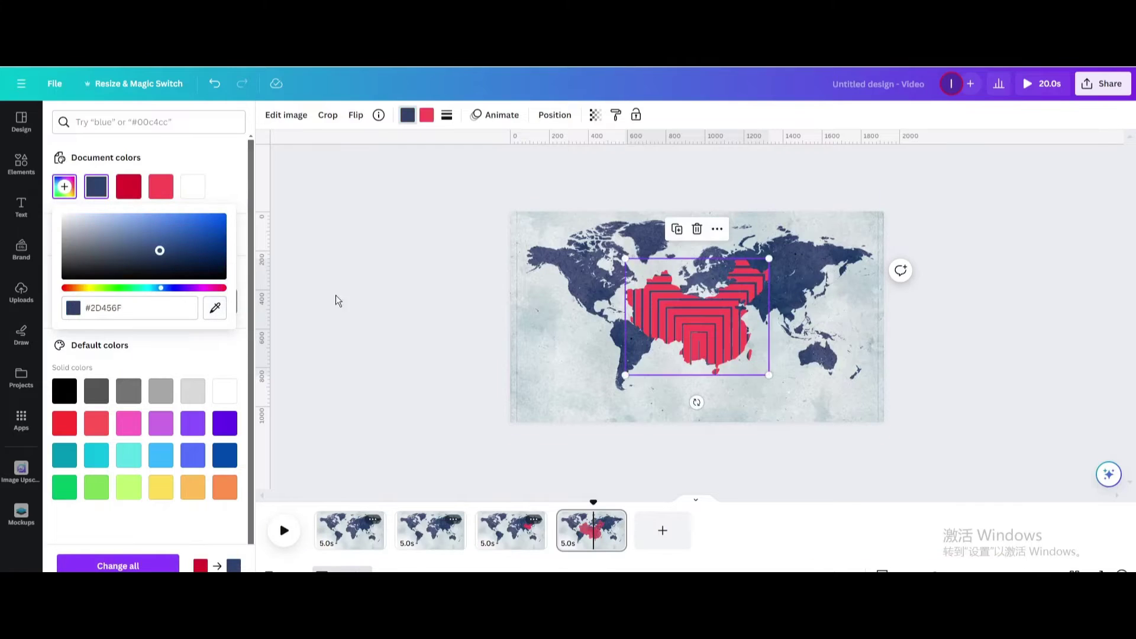
{"action": "left_click", "coordinate": [428, 117]}
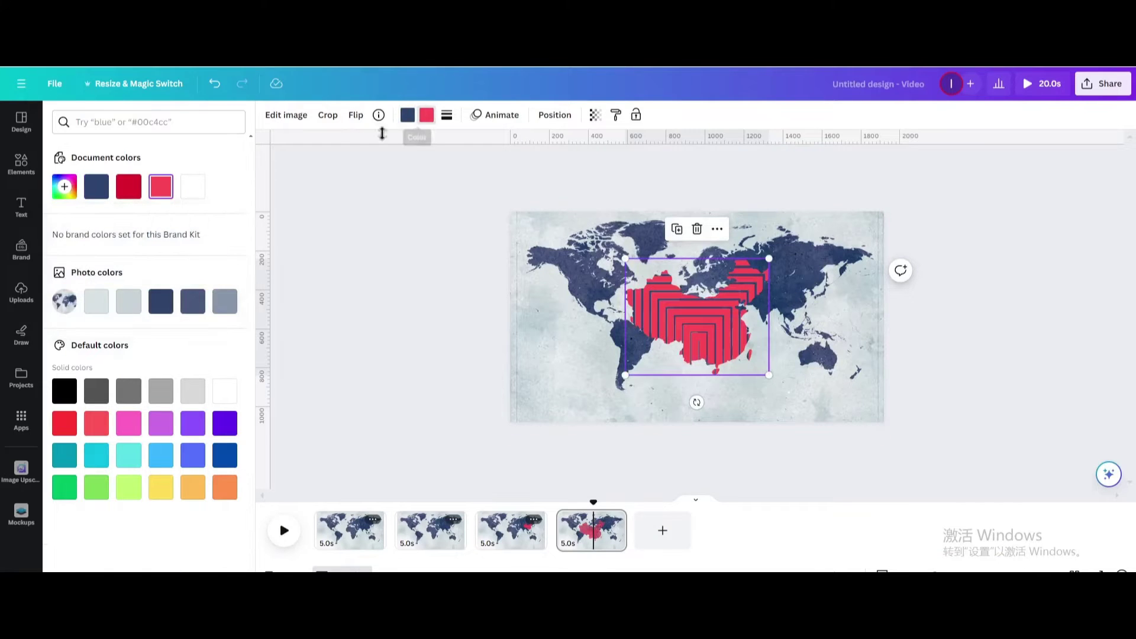
{"action": "left_click", "coordinate": [96, 187]}
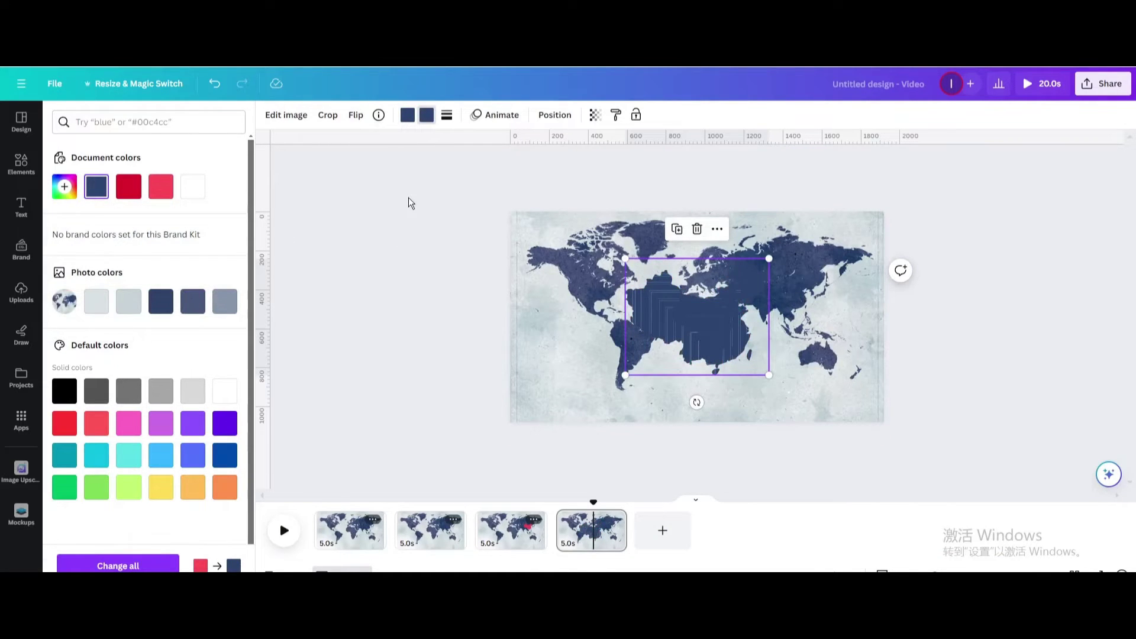
Fade the world map photo to transparency 20 and add a heading.
{"action": "left_click", "coordinate": [600, 269]}
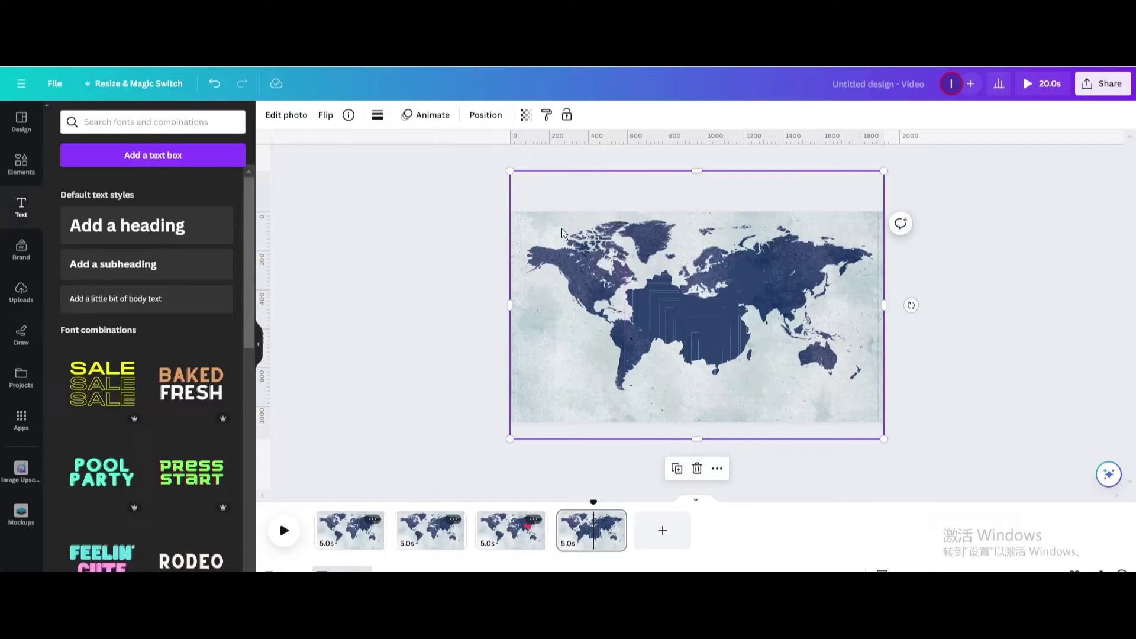
{"action": "left_click", "coordinate": [527, 114]}
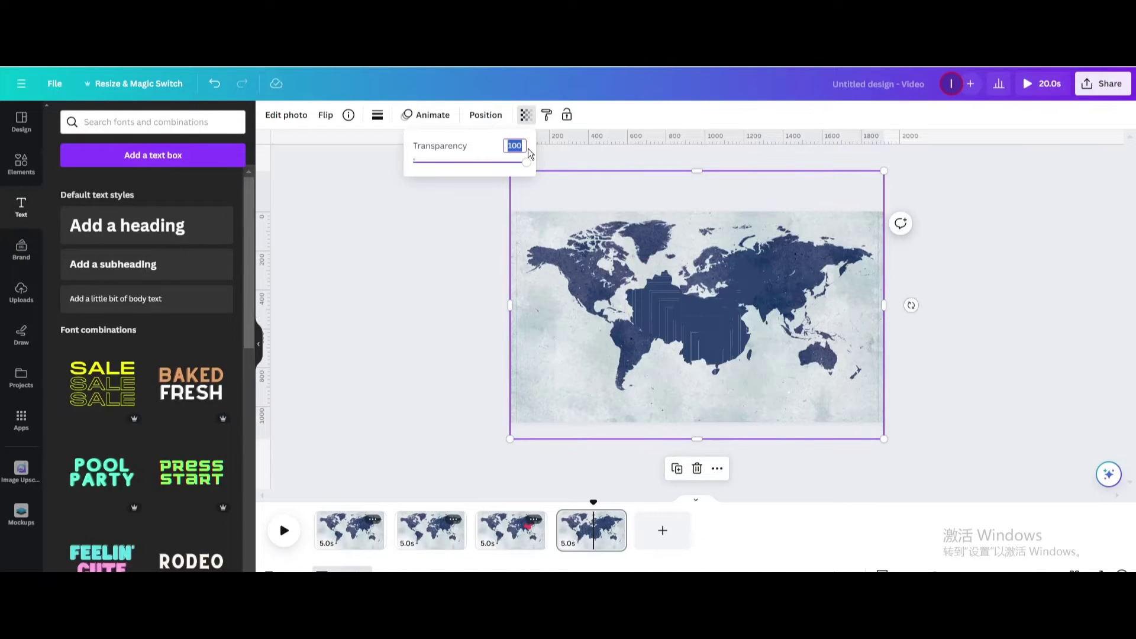
{"action": "key", "text": "Return"}
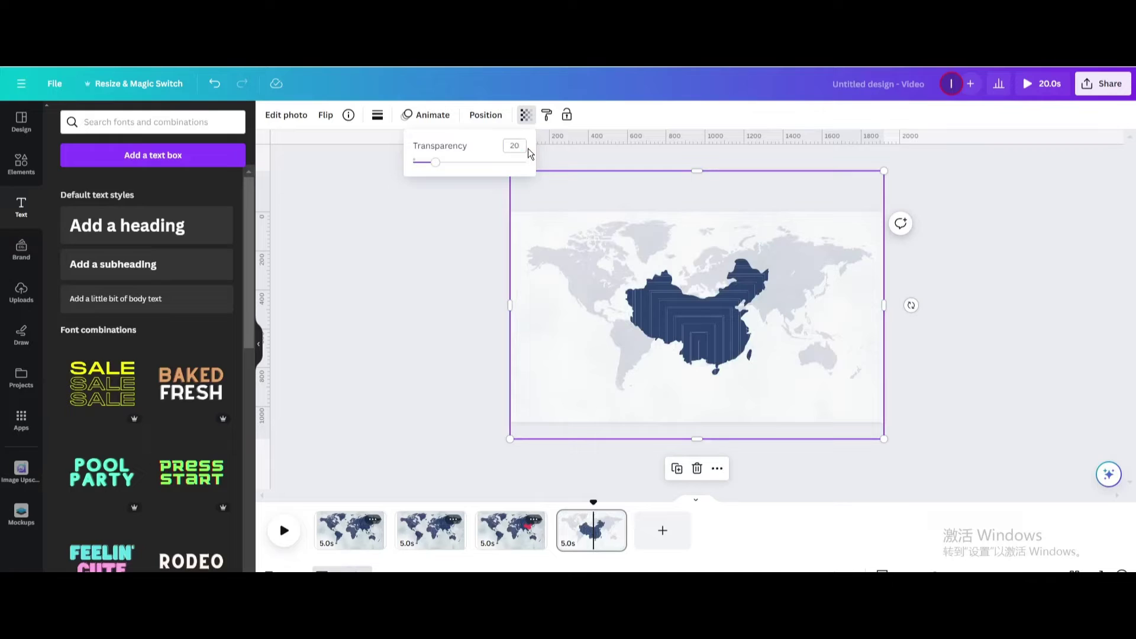
{"action": "left_click", "coordinate": [163, 230]}
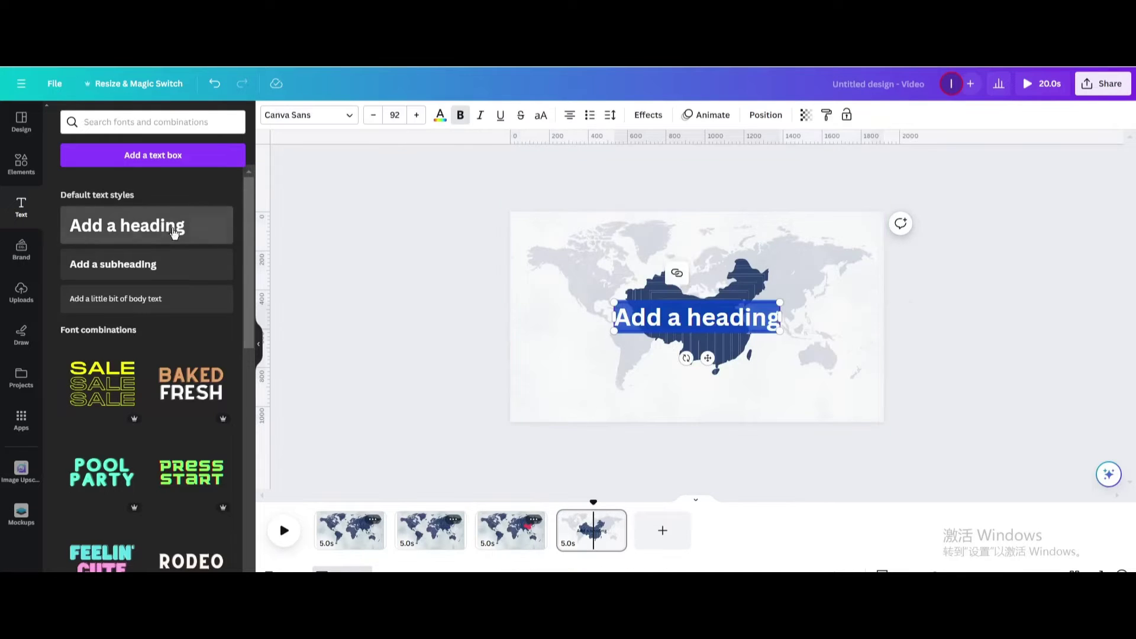
Type 'China' as the heading, move it left of the map, and colour it navy.
{"action": "type", "text": "C"}
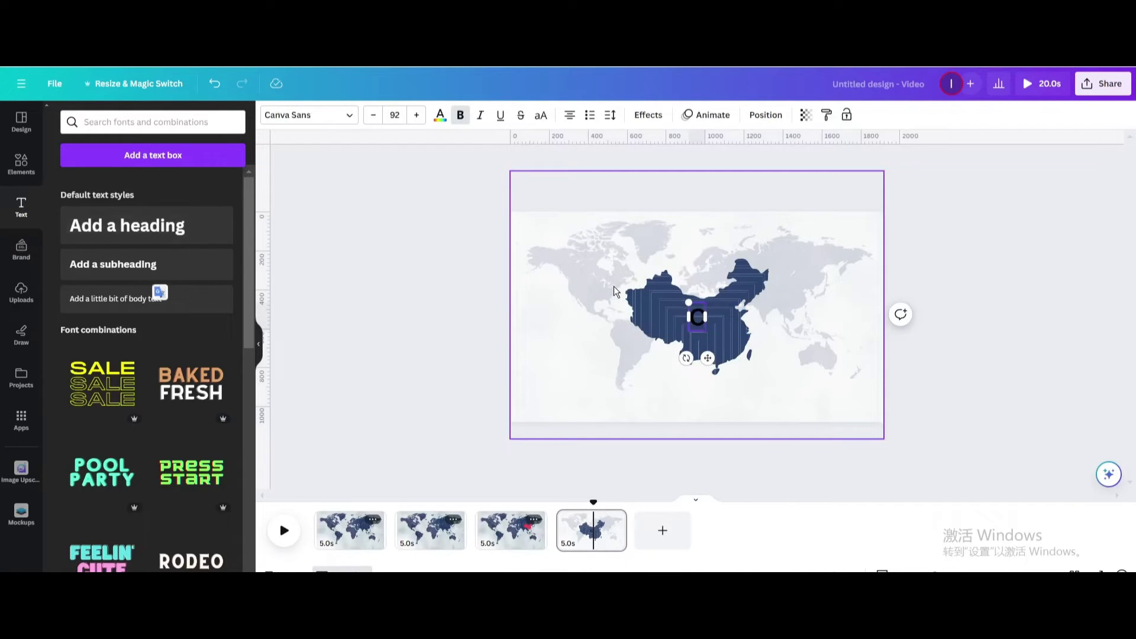
{"action": "type", "text": "hina"}
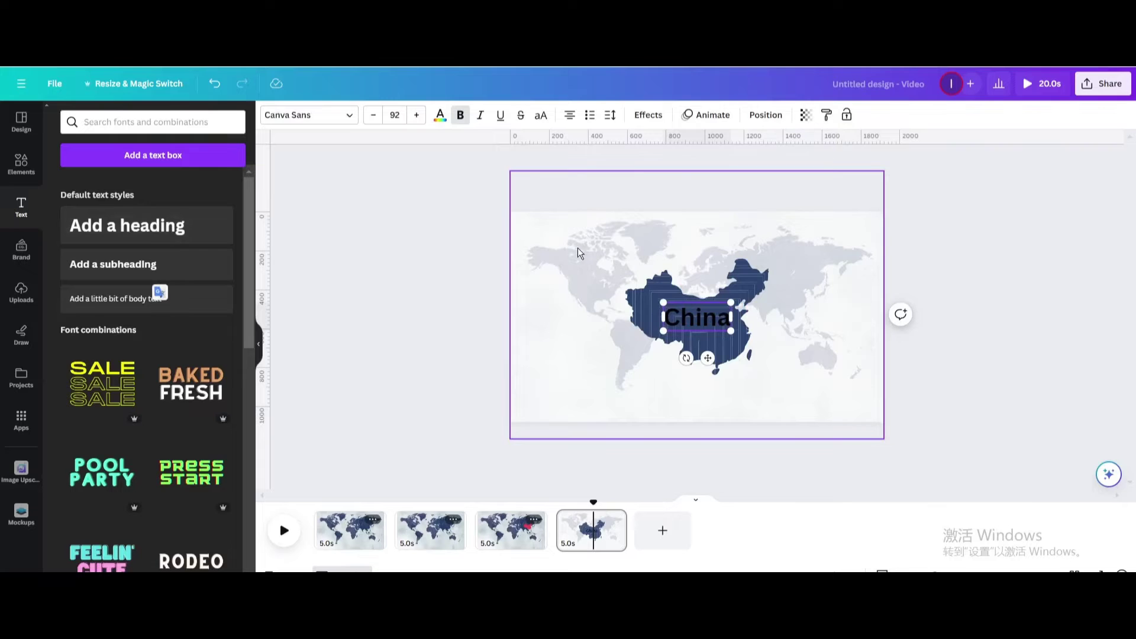
{"action": "left_click_drag", "start_coordinate": [707, 358], "coordinate": [584, 348]}
{"action": "left_click", "coordinate": [696, 316]}
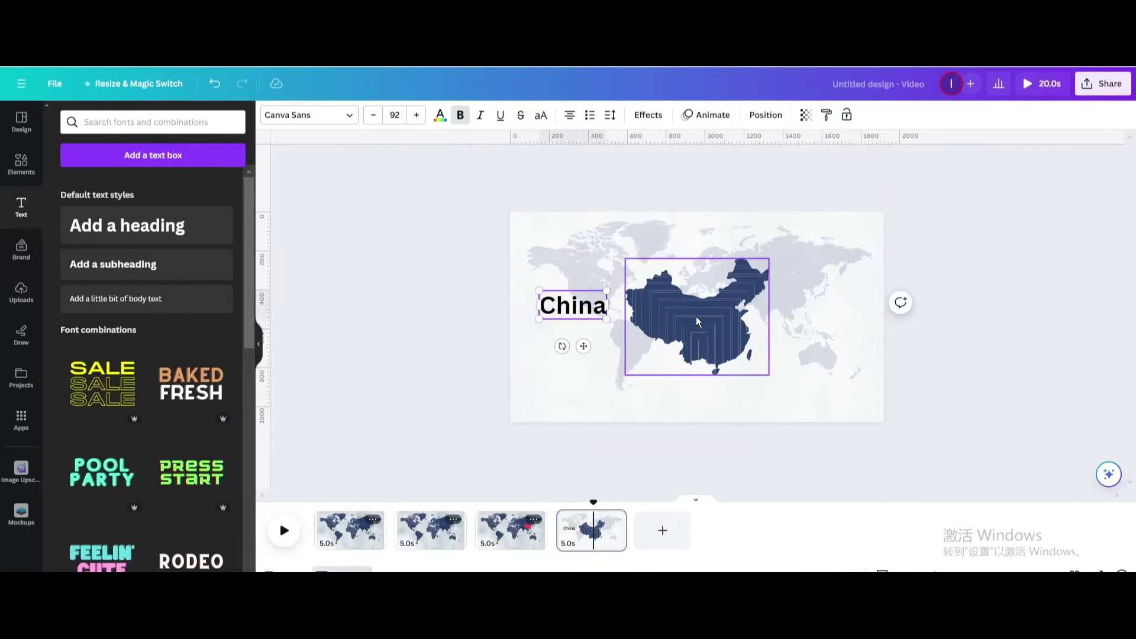
{"action": "left_click", "coordinate": [576, 308]}
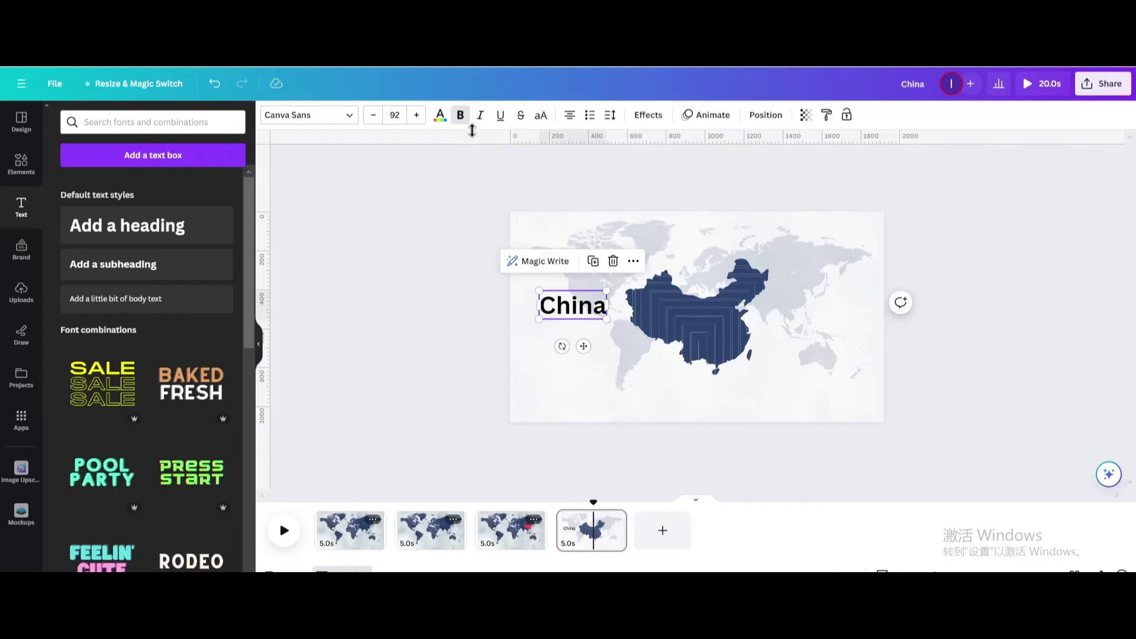
{"action": "left_click", "coordinate": [439, 115]}
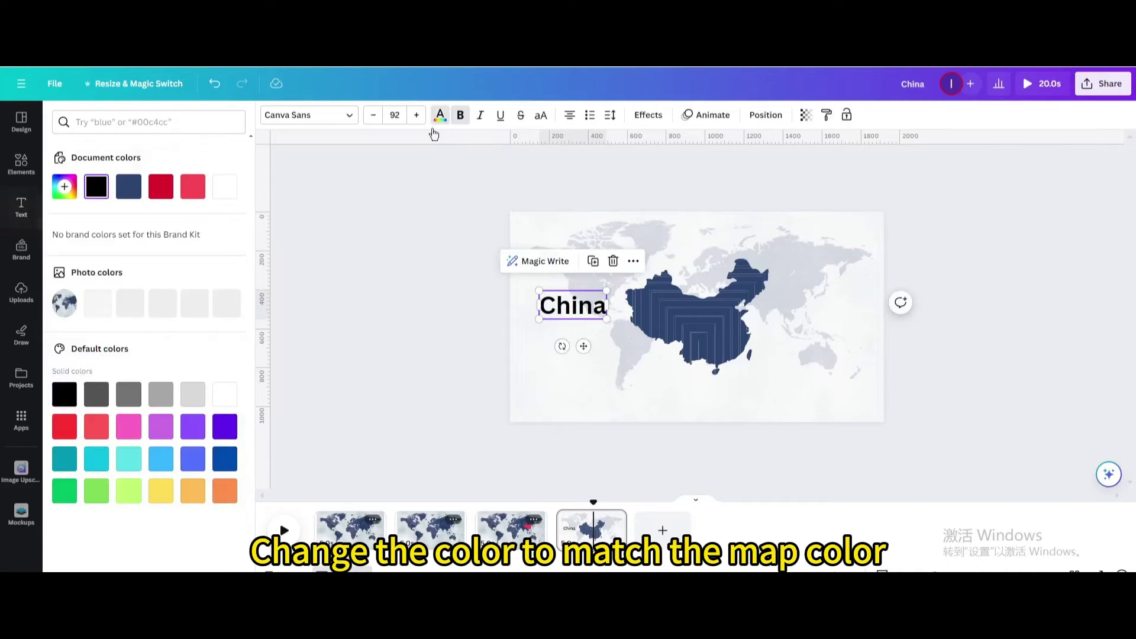
{"action": "left_click", "coordinate": [128, 188]}
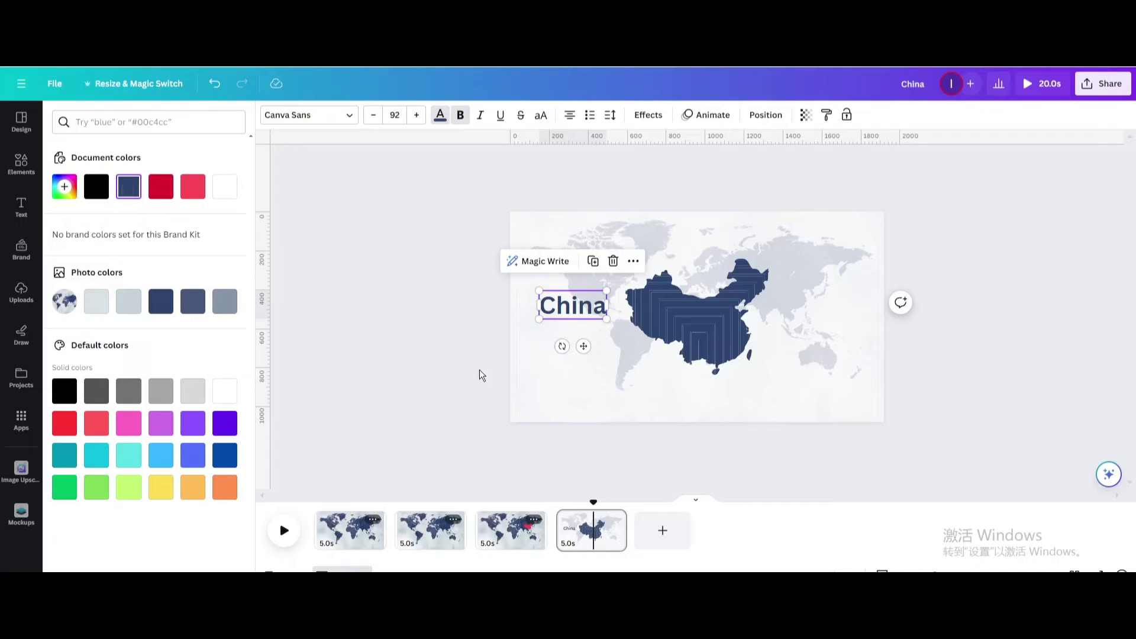
Set the 'China' heading's transparency to 0.
{"action": "left_click", "coordinate": [805, 115]}
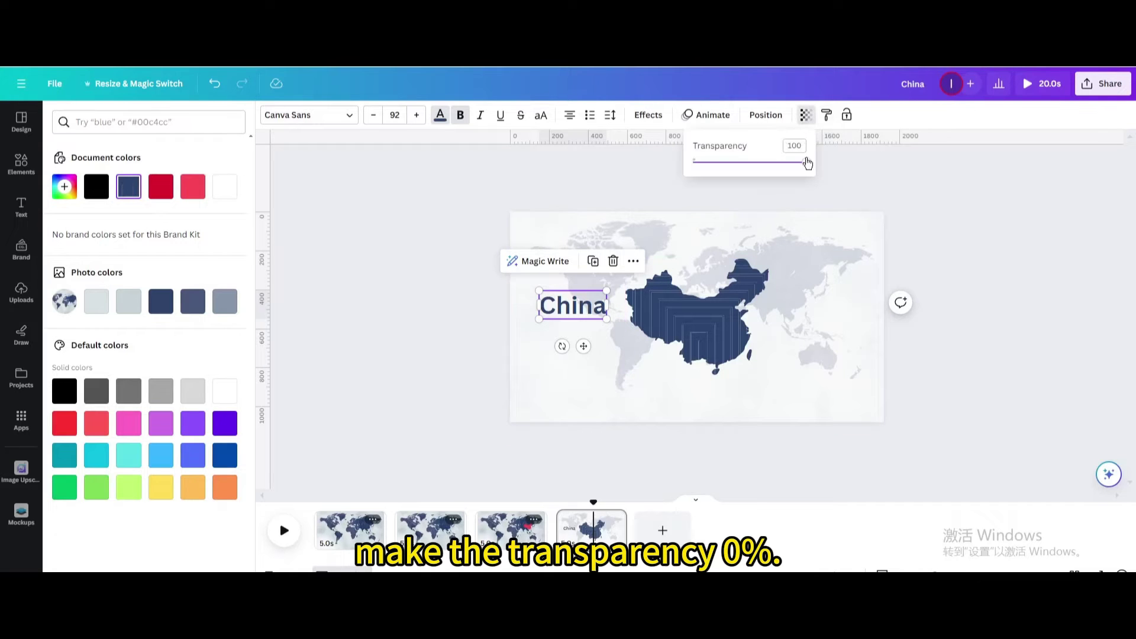
{"action": "left_click_drag", "start_coordinate": [806, 163], "coordinate": [692, 162]}
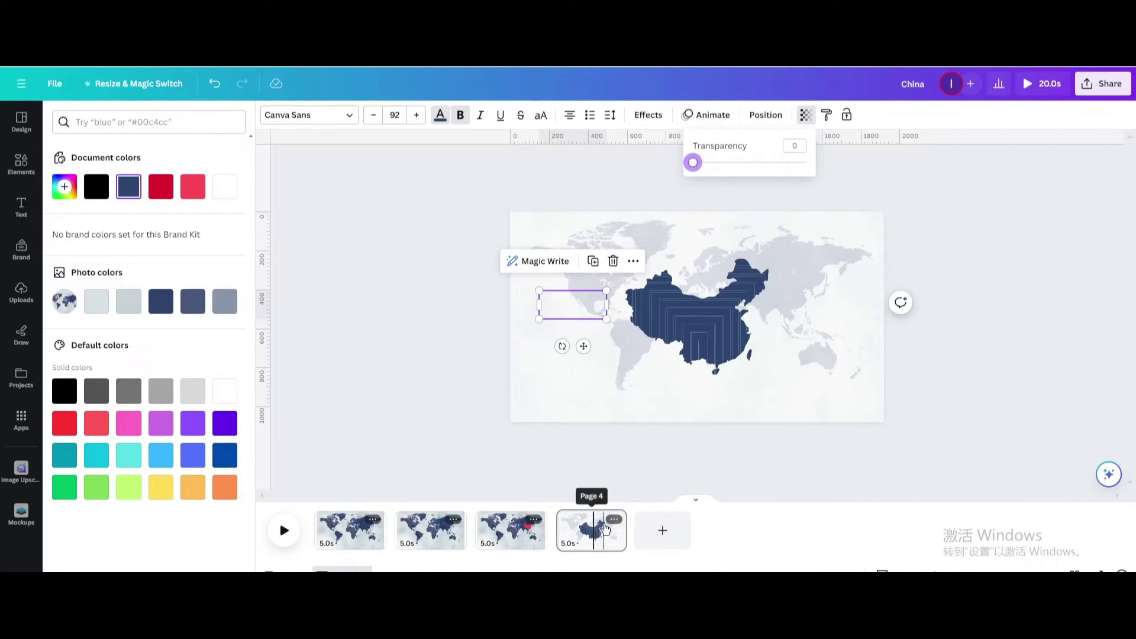
{"action": "left_click", "coordinate": [614, 520]}
Duplicate page 4 as page 5 and restore its 'China' heading transparency to 100.
{"action": "left_click", "coordinate": [657, 332]}
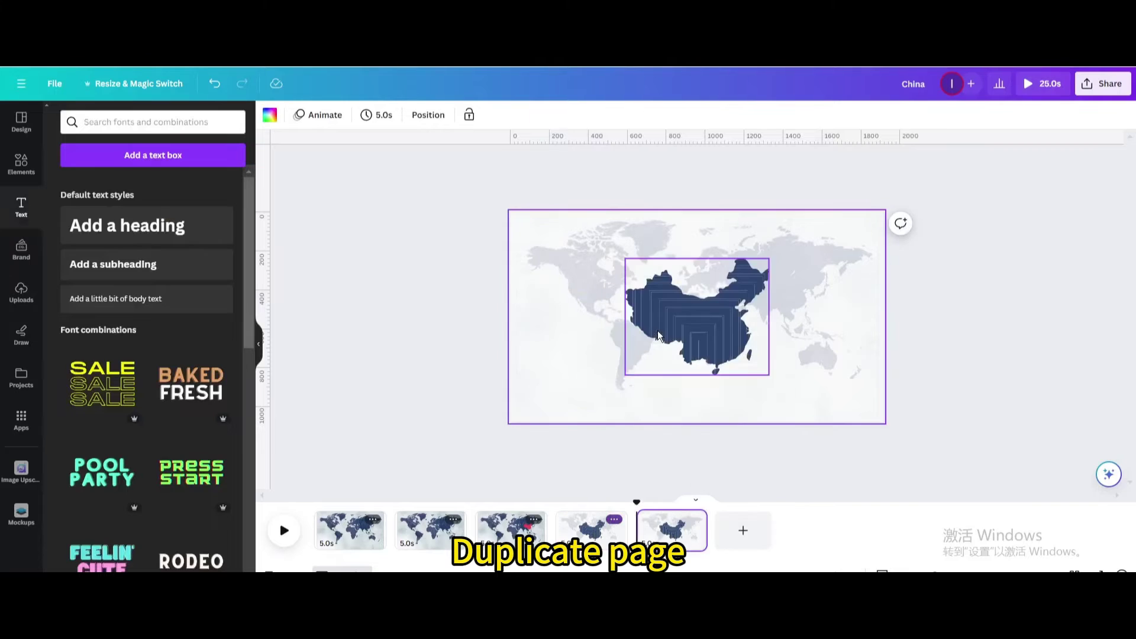
{"action": "left_click", "coordinate": [665, 527]}
{"action": "left_click", "coordinate": [673, 317]}
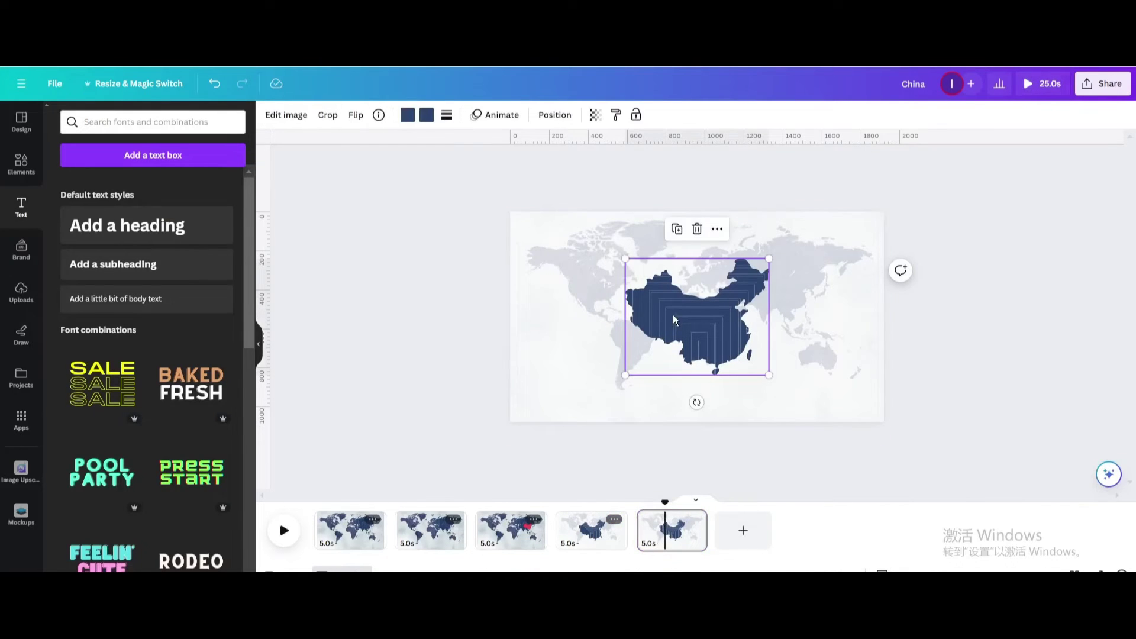
{"action": "left_click", "coordinate": [587, 310]}
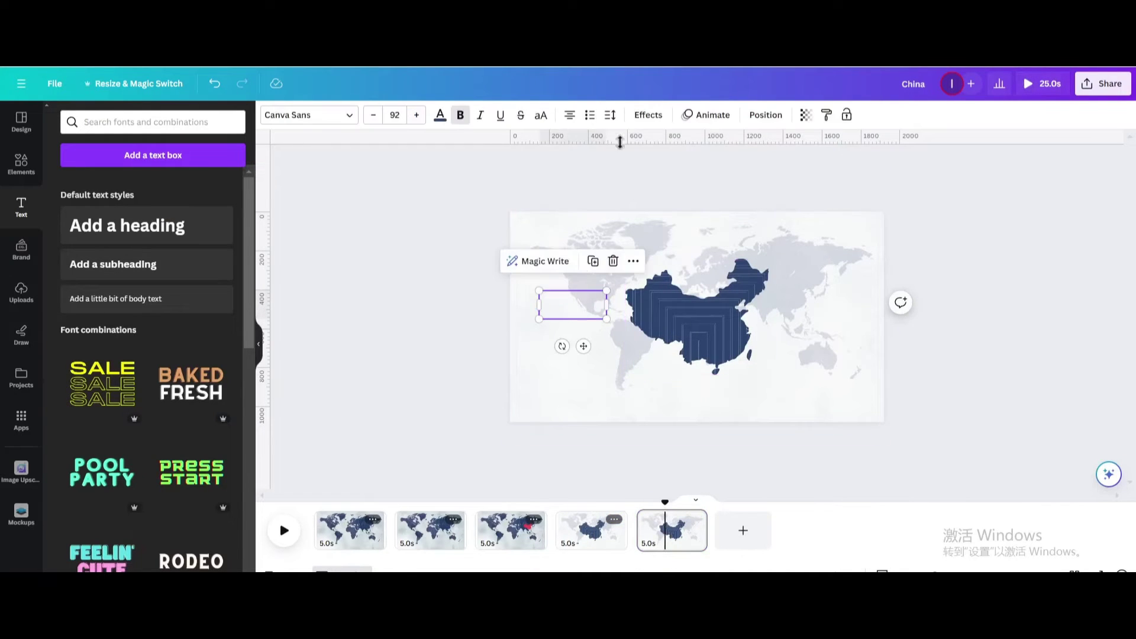
{"action": "left_click", "coordinate": [806, 114]}
{"action": "left_click_drag", "start_coordinate": [694, 162], "coordinate": [812, 162]}
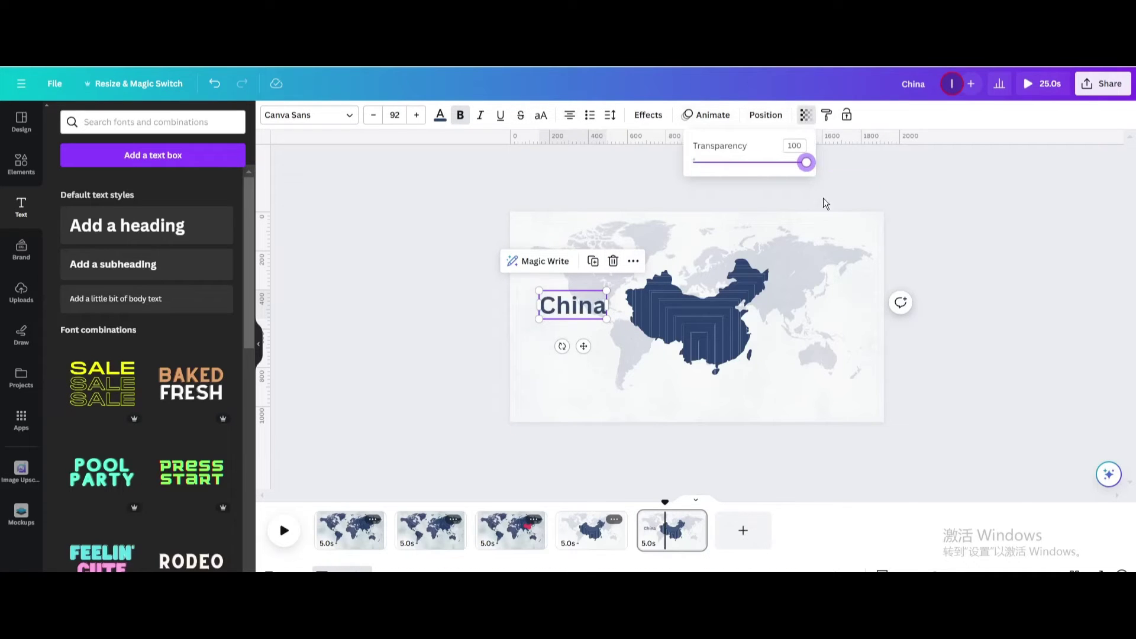
Move the China map to the left and enlarge the heading to size 178.
{"action": "left_click", "coordinate": [700, 313]}
{"action": "left_click_drag", "start_coordinate": [692, 319], "coordinate": [809, 359]}
{"action": "left_click_drag", "start_coordinate": [747, 330], "coordinate": [747, 327]}
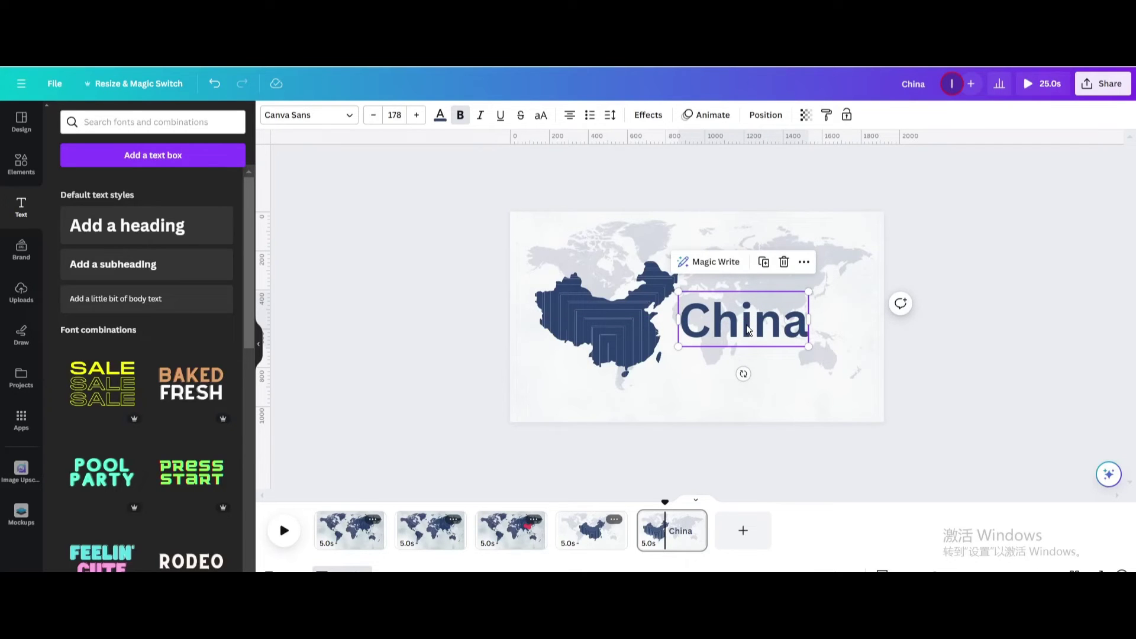
On page 3, apply a whole-image Blur of intensity 8 to the world map photo.
{"action": "left_click", "coordinate": [496, 535]}
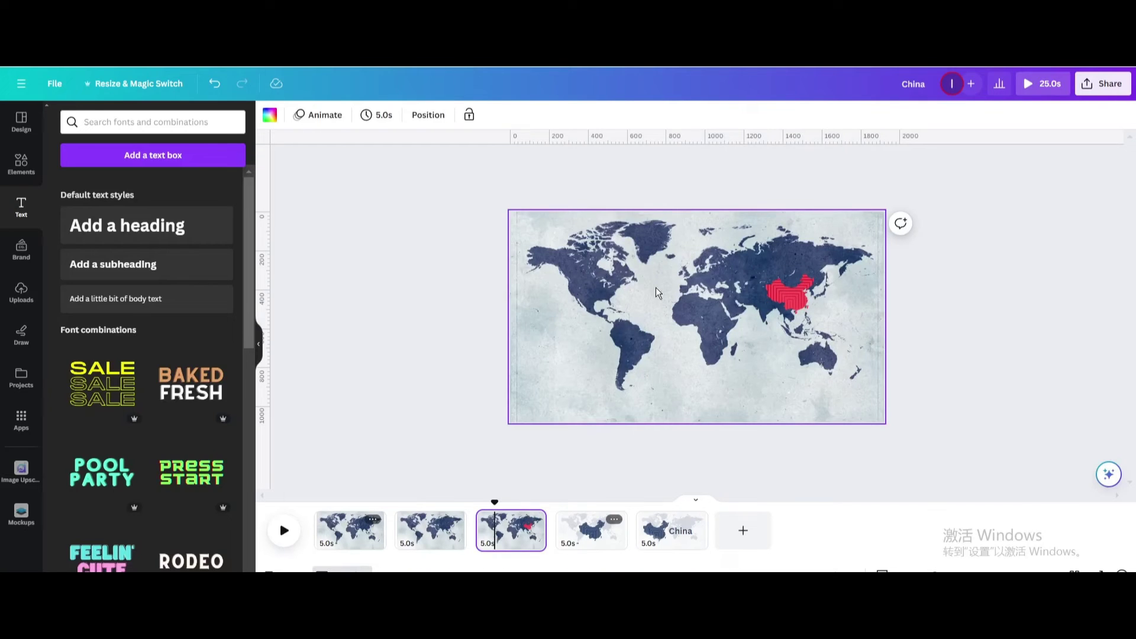
{"action": "left_click", "coordinate": [656, 290]}
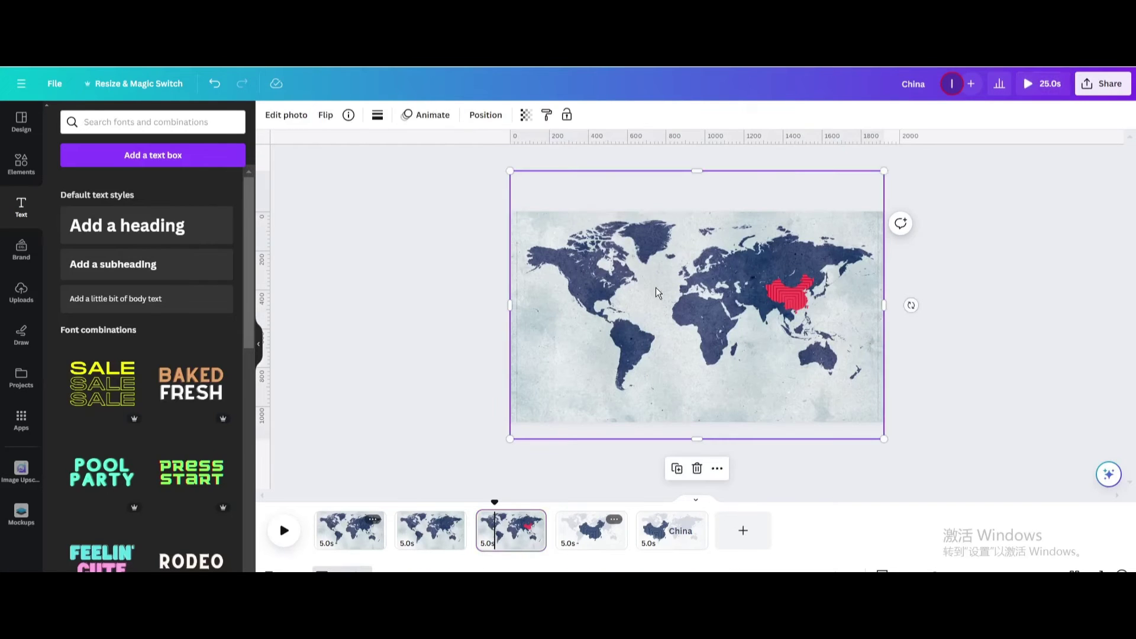
{"action": "left_click", "coordinate": [282, 118]}
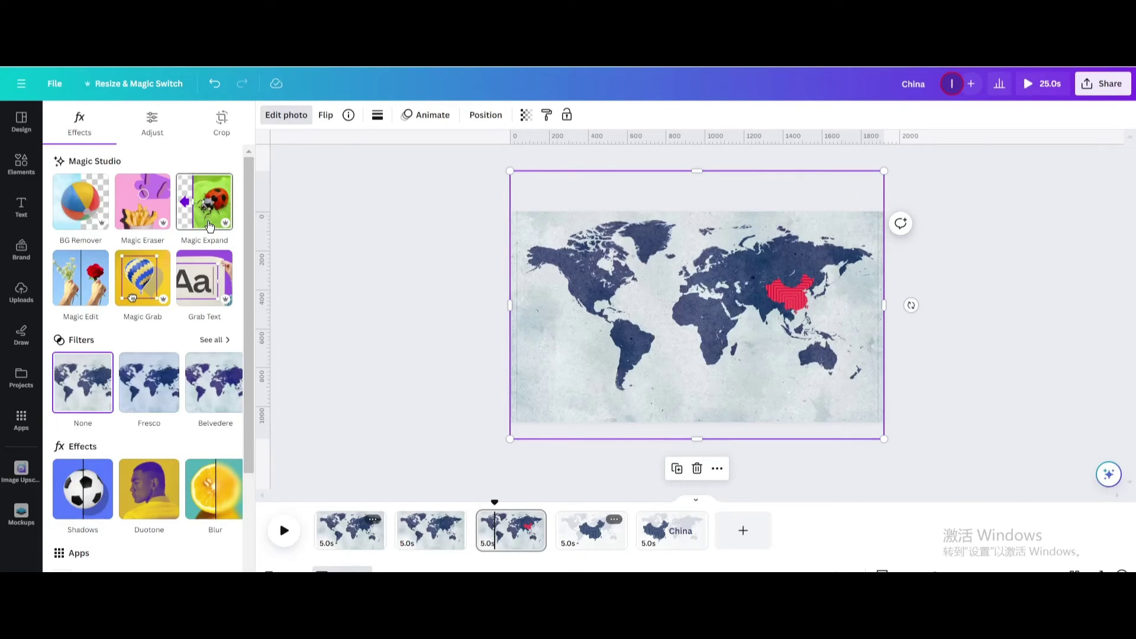
{"action": "left_click", "coordinate": [193, 495]}
{"action": "left_click", "coordinate": [213, 152]}
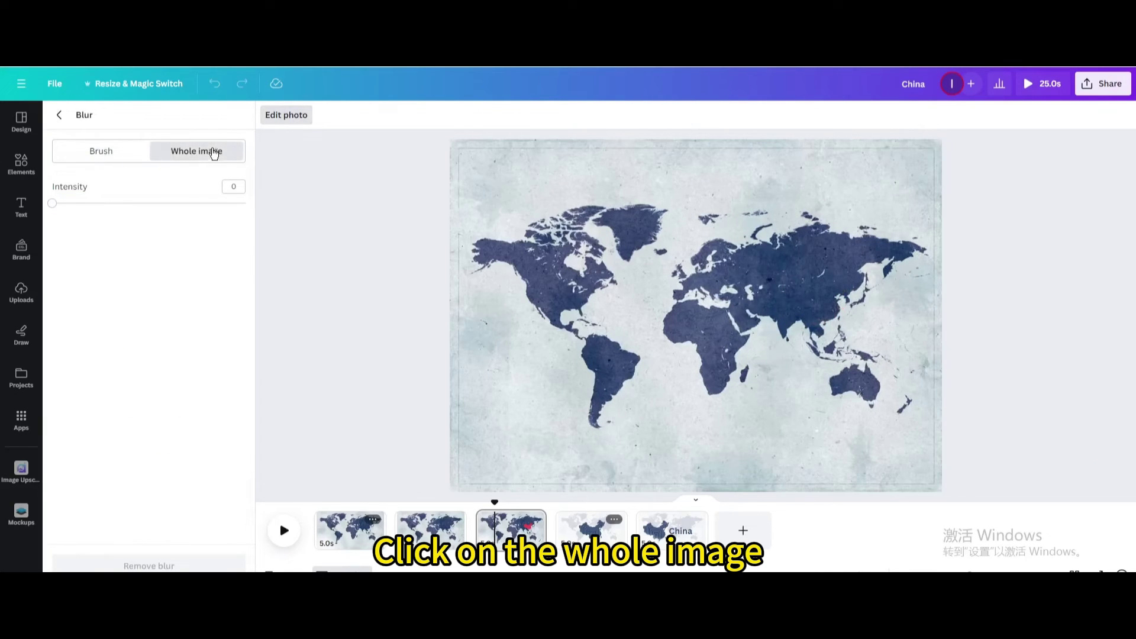
{"action": "left_click_drag", "start_coordinate": [53, 203], "coordinate": [58, 204]}
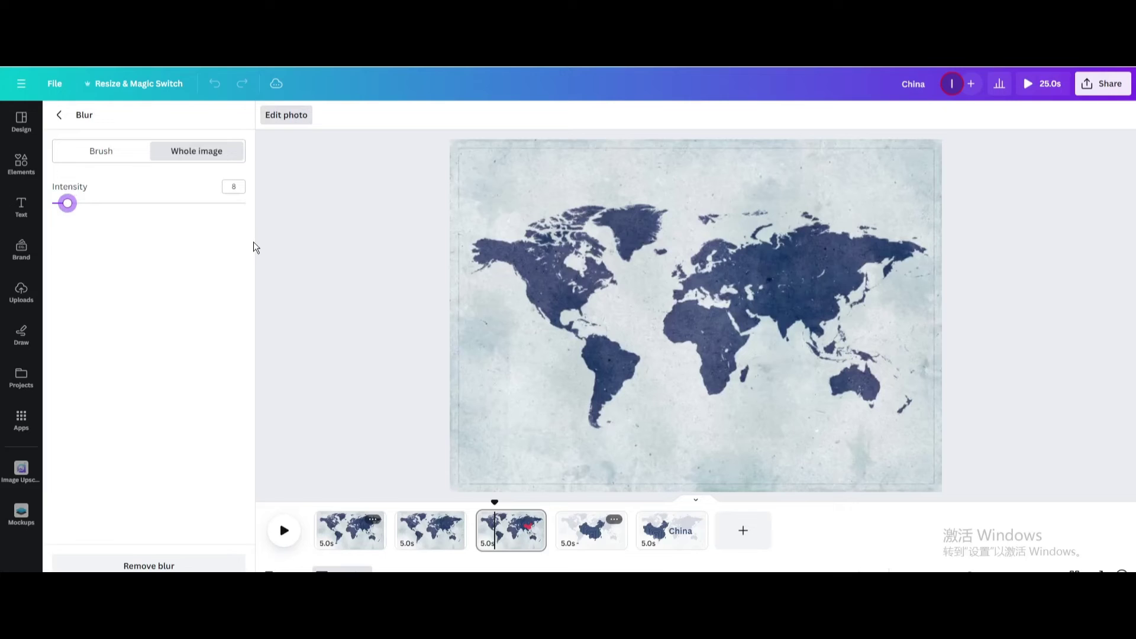
On page 1, enlarge the world map beyond the page edges and recentre it.
{"action": "left_click", "coordinate": [351, 532]}
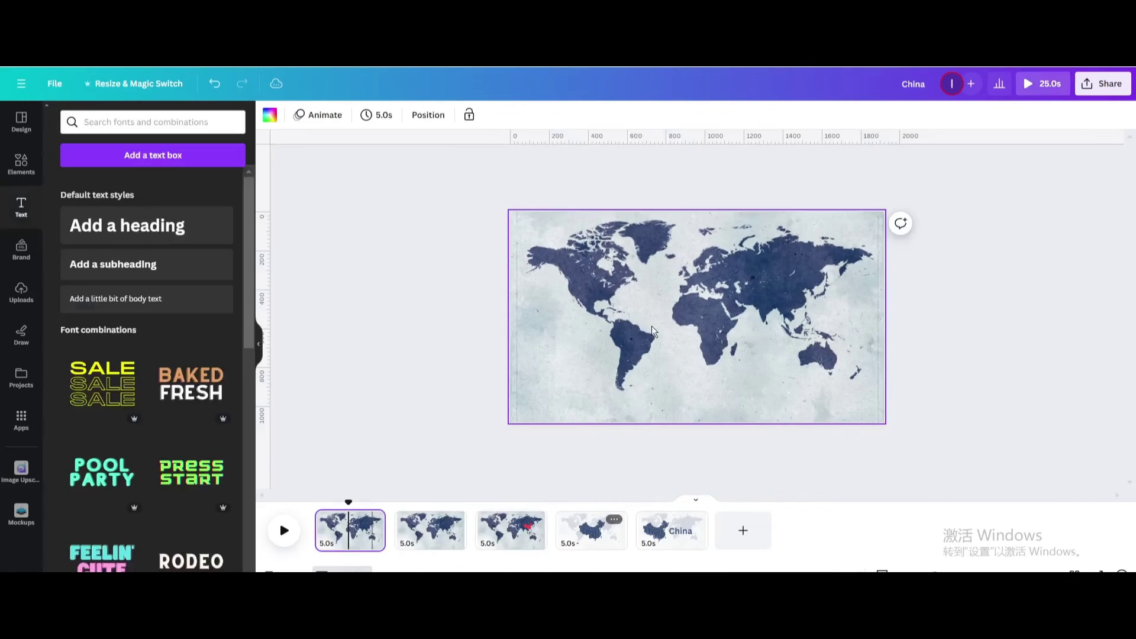
{"action": "left_click", "coordinate": [656, 304]}
{"action": "left_click_drag", "start_coordinate": [885, 170], "coordinate": [996, 159]}
{"action": "left_click_drag", "start_coordinate": [792, 300], "coordinate": [760, 329]}
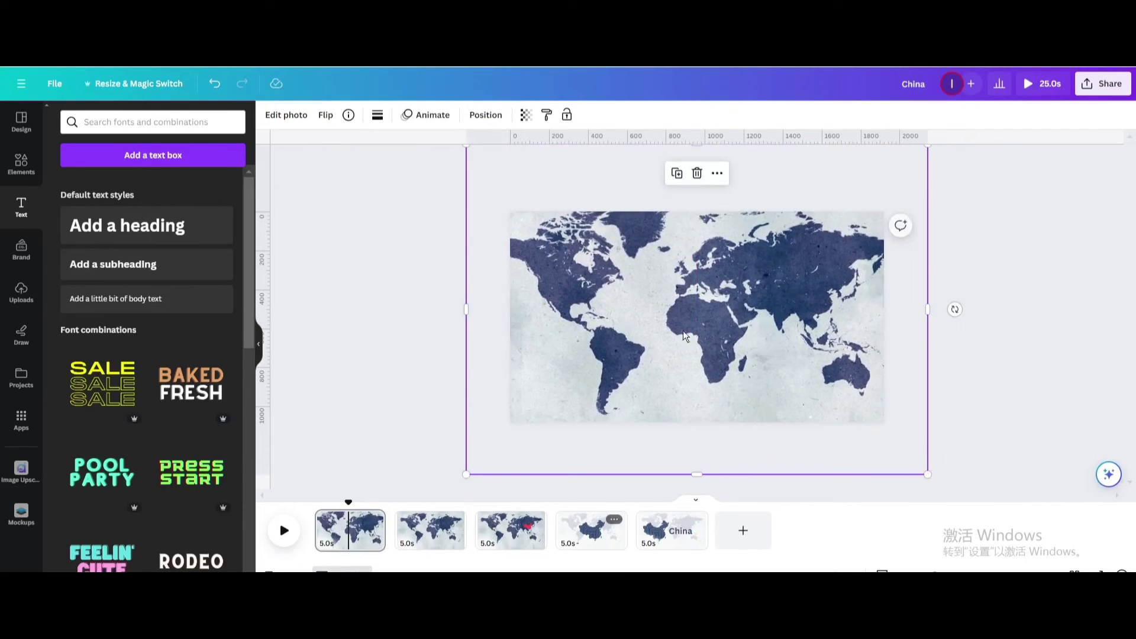
Give the page 1 map the Tectonic photo animation and enlarge it further.
{"action": "left_click", "coordinate": [442, 118]}
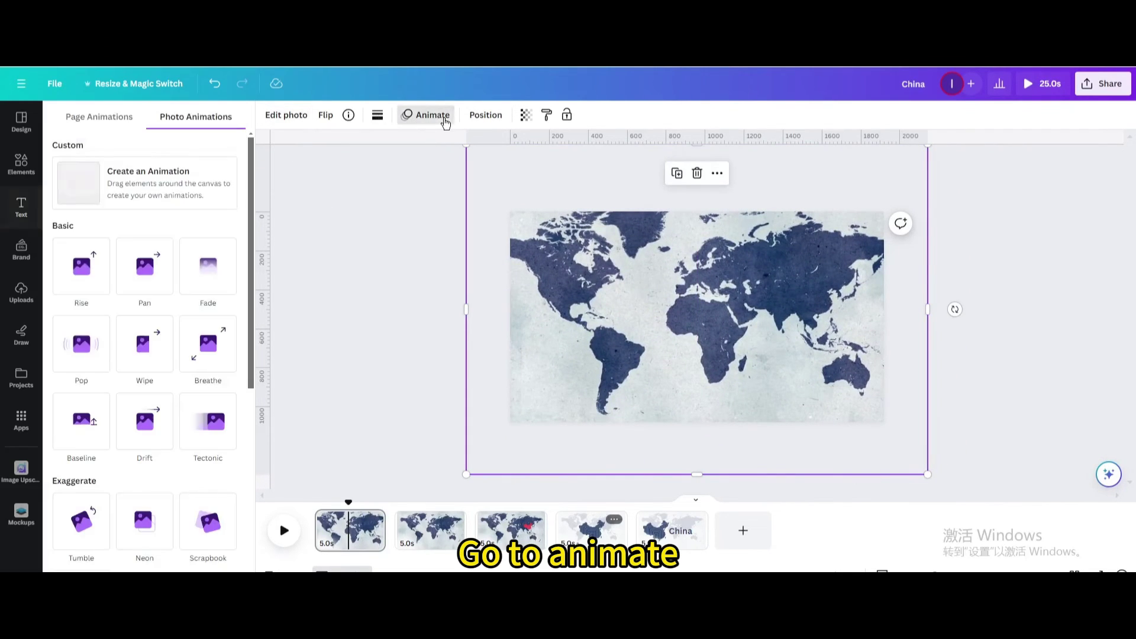
{"action": "left_click", "coordinate": [226, 429]}
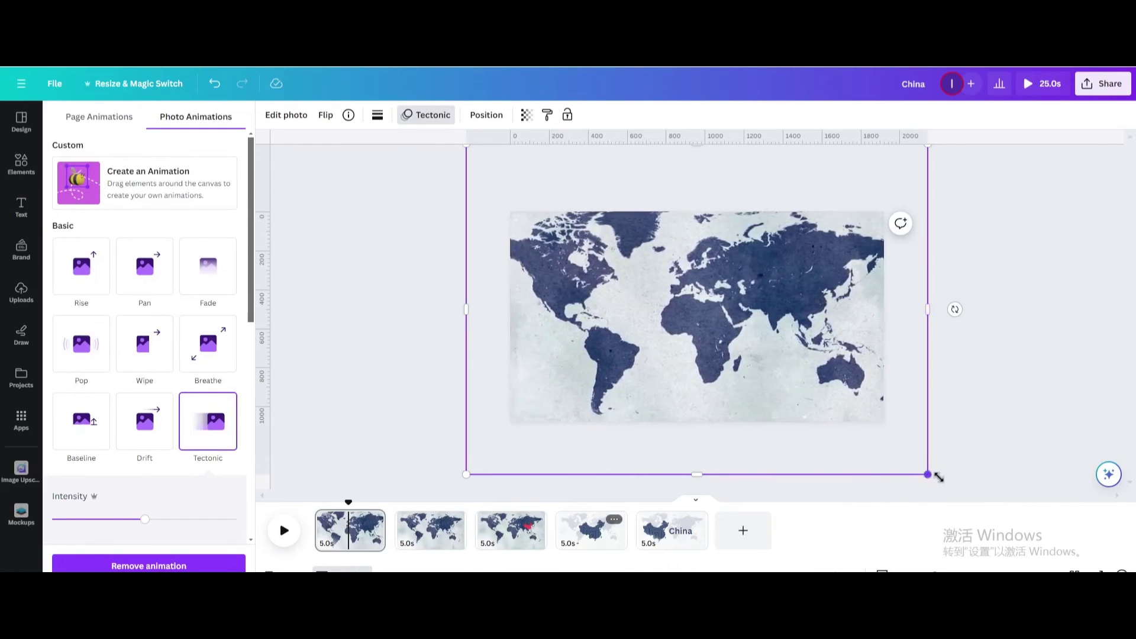
{"action": "left_click_drag", "start_coordinate": [933, 474], "coordinate": [963, 499]}
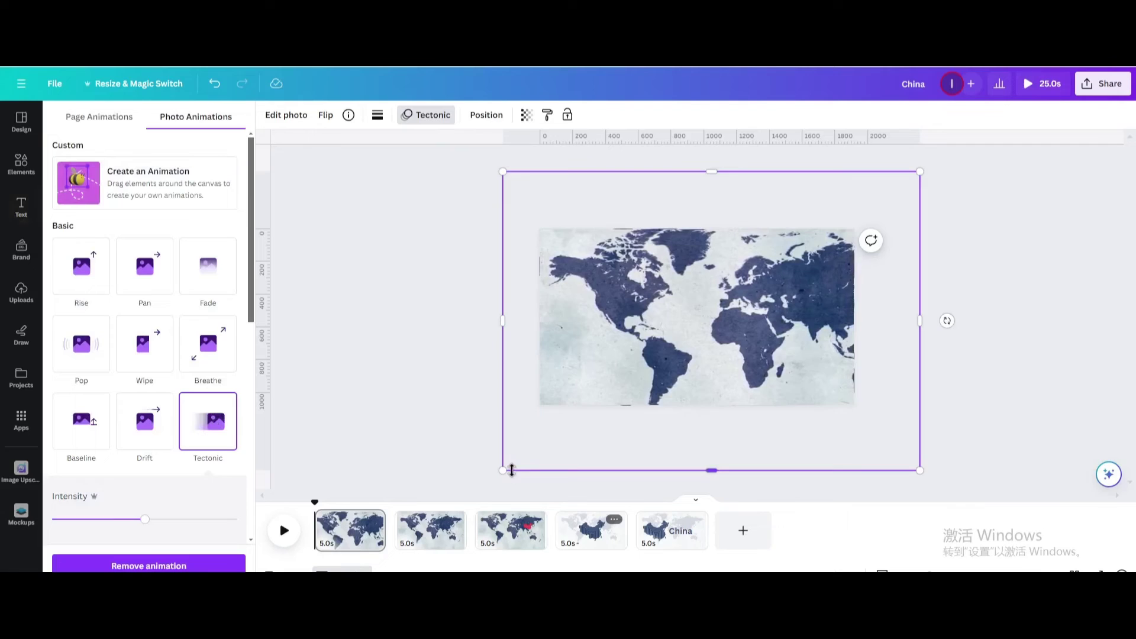
{"action": "left_click_drag", "start_coordinate": [503, 469], "coordinate": [486, 482]}
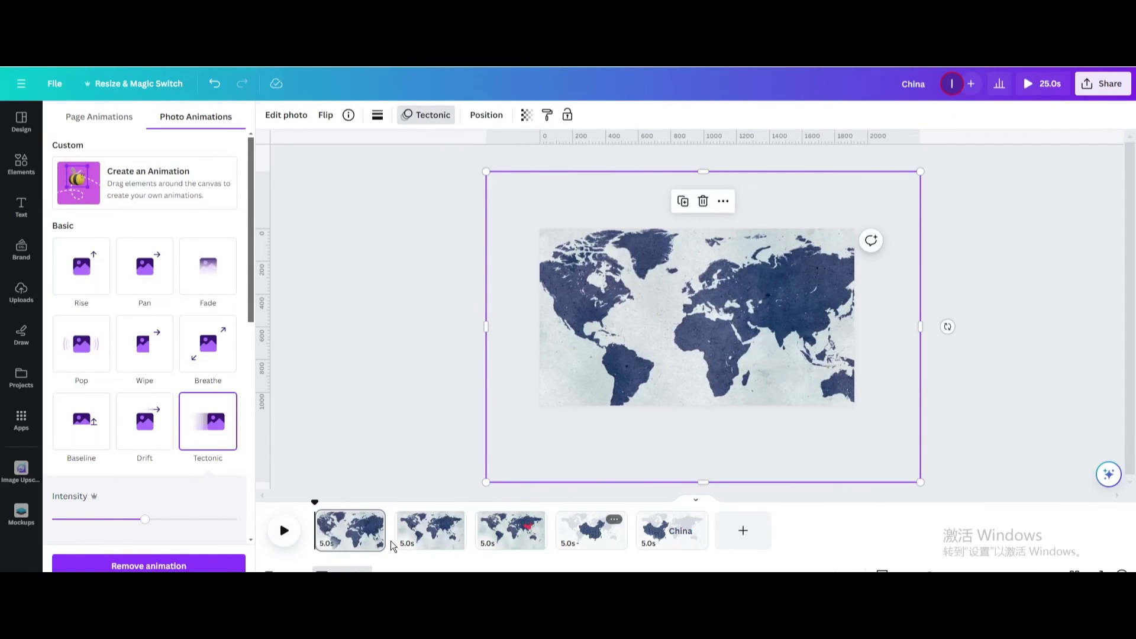
{"action": "left_click", "coordinate": [397, 520]}
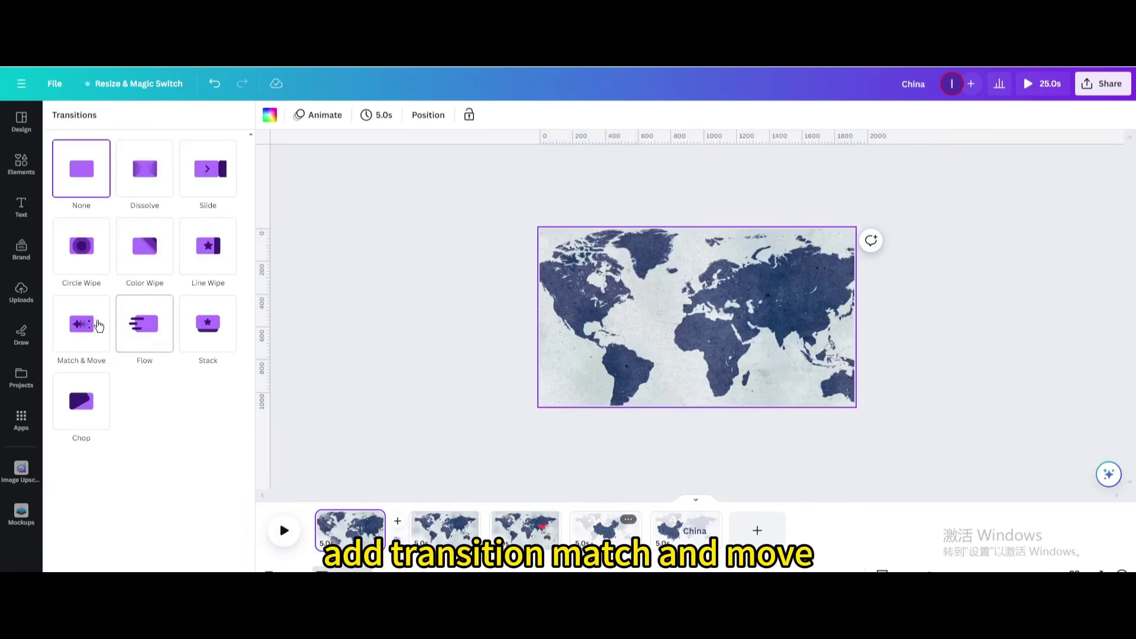
Apply Match & Move with 2.5-second duration to all pages, then play the preview.
{"action": "left_click", "coordinate": [81, 323]}
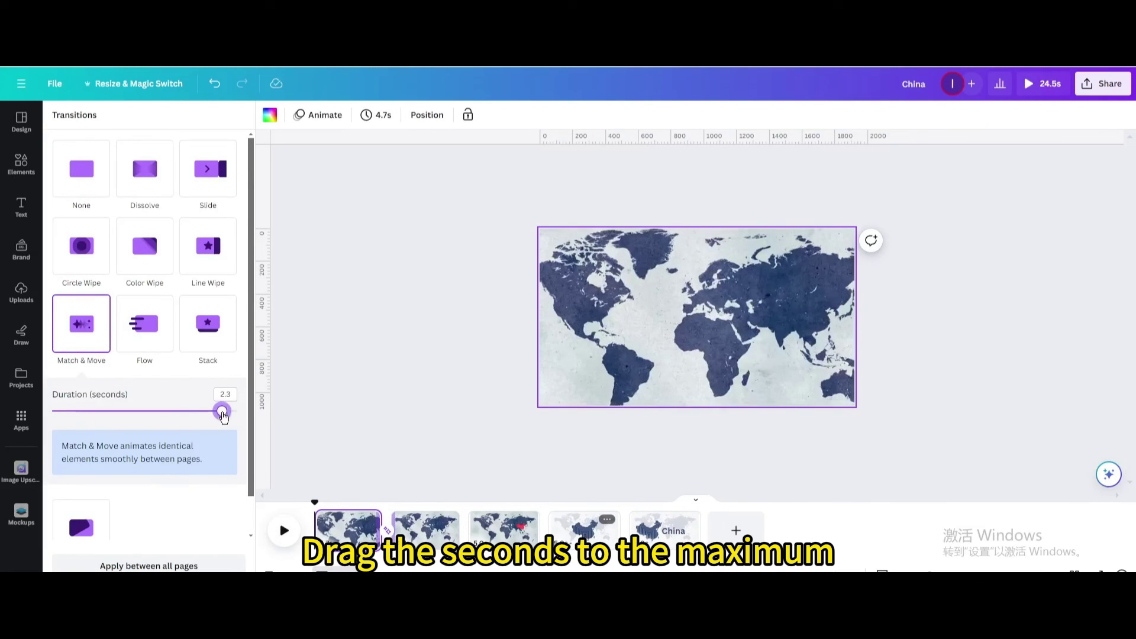
{"action": "left_click_drag", "start_coordinate": [223, 416], "coordinate": [237, 412]}
{"action": "left_click", "coordinate": [157, 565]}
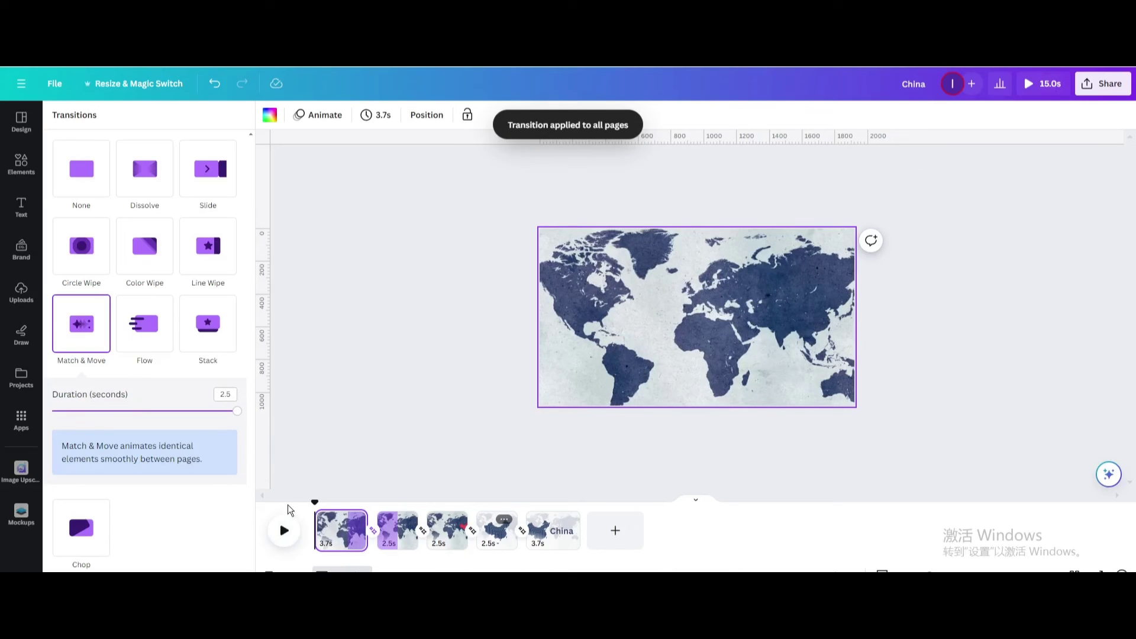
{"action": "left_click", "coordinate": [285, 529]}
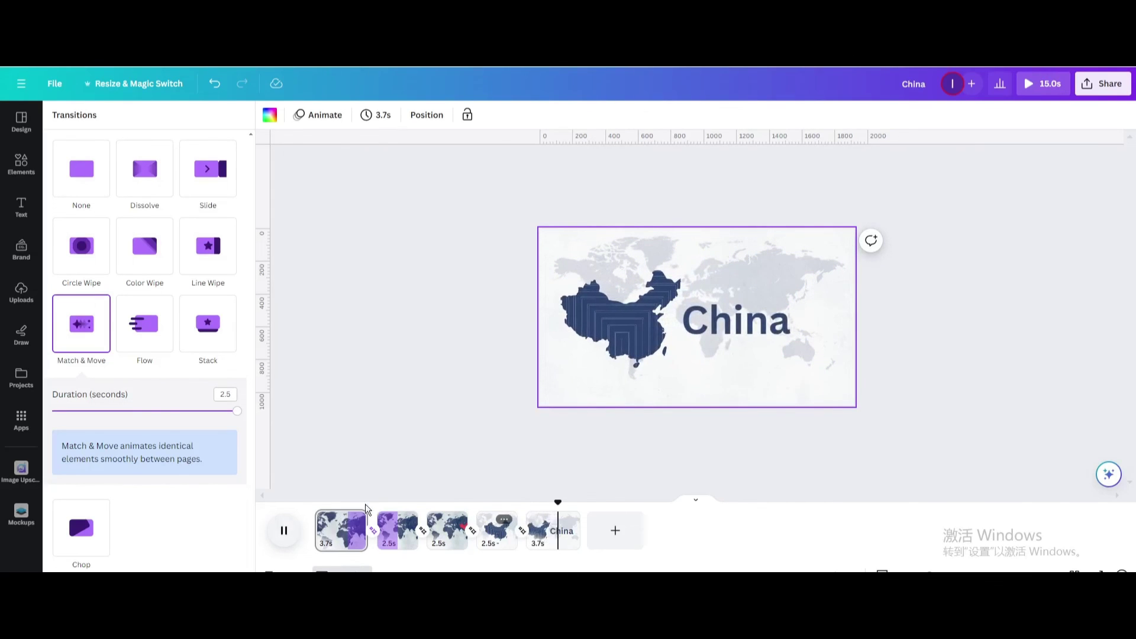
Download all 5 pages as a 1080p MP4 video from the Share menu.
{"action": "left_click", "coordinate": [1100, 81]}
{"action": "left_click", "coordinate": [932, 371]}
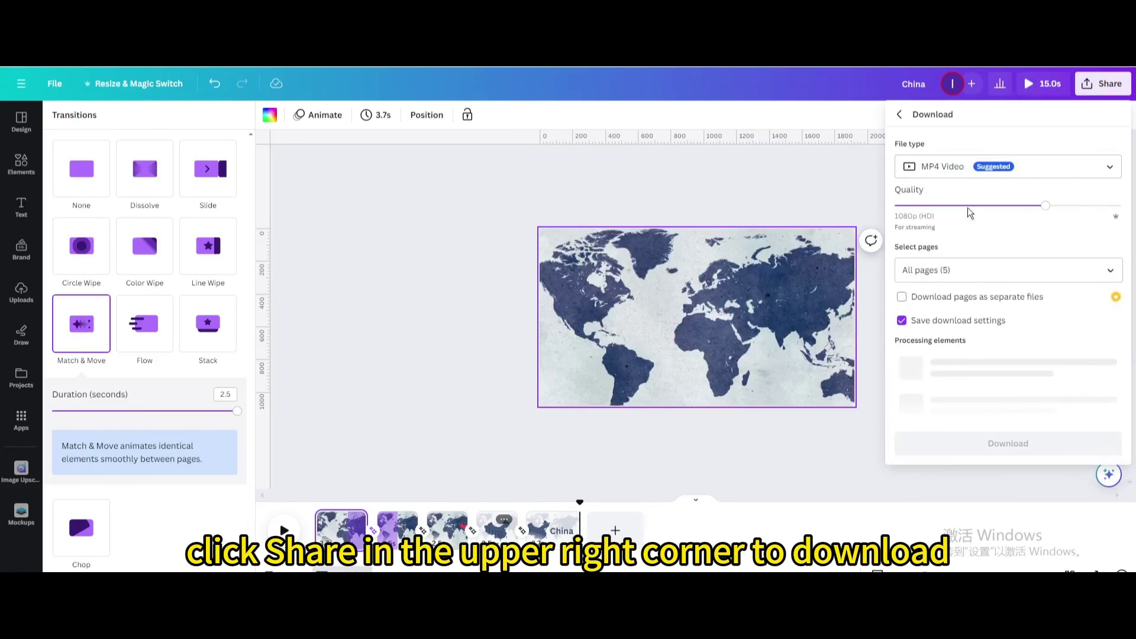
{"action": "left_click", "coordinate": [986, 348]}
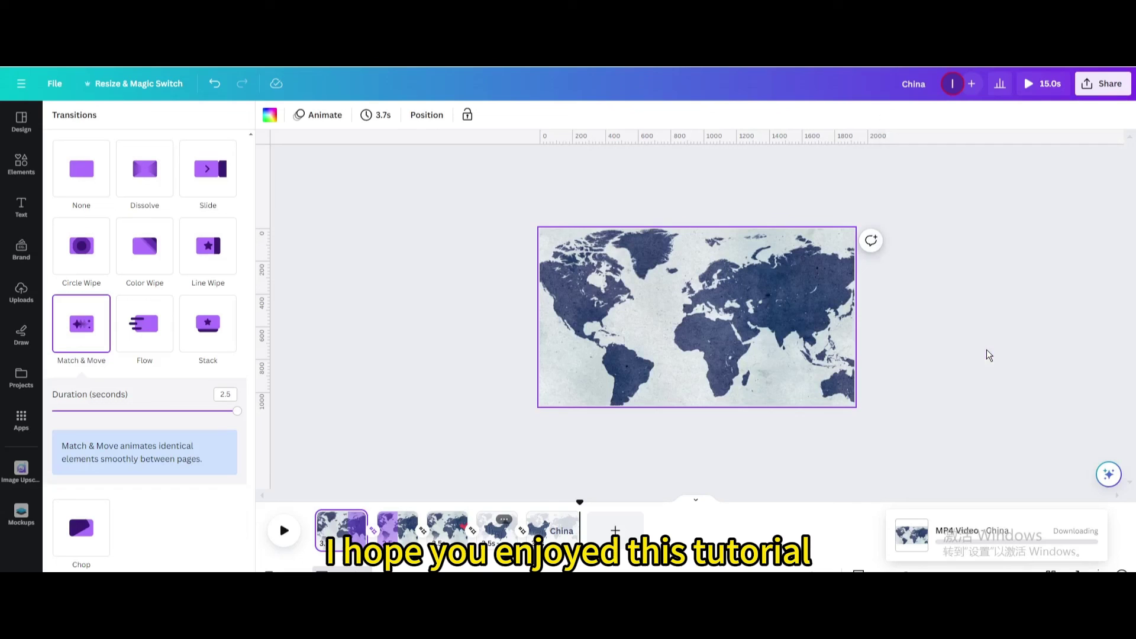